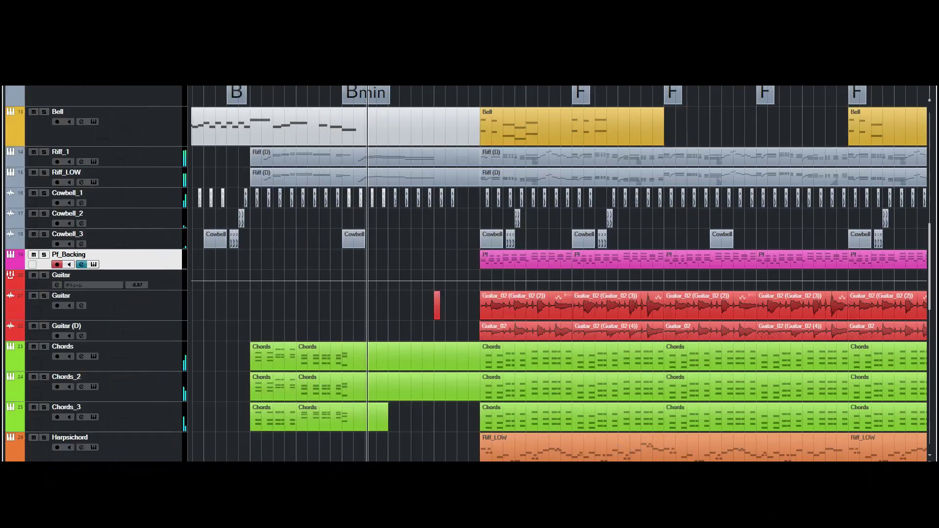
Hide the inspector and narrow the track list to give the arrangement more room
key(alt+i)
drag(186, 174, 137, 174)
scroll(299, 238, right, 2)
scroll(299, 238, down, 2)
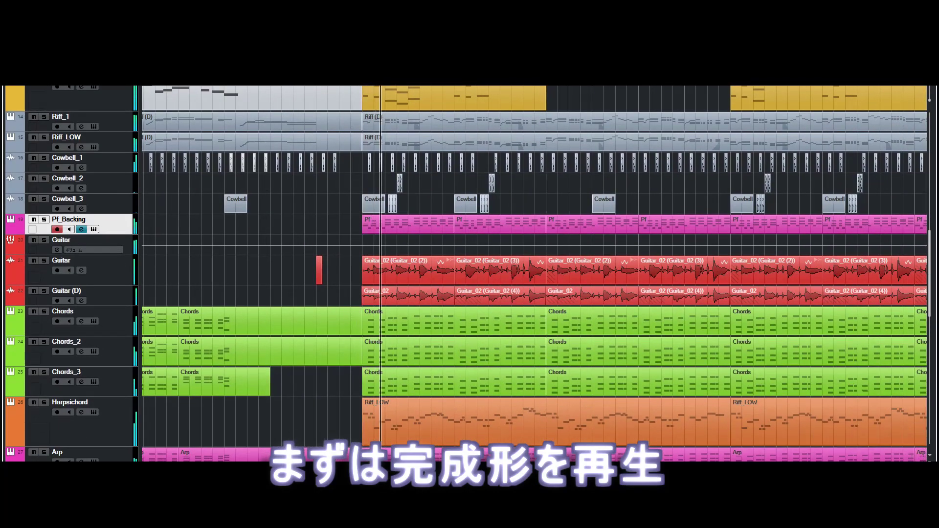
Shrink the track heights and examine the full arrangement from the chord track down to the kick tracks during playback
key(shift+g)
scroll(762, 375, down, 2)
scroll(762, 375, right, 1)
scroll(764, 376, up, 4)
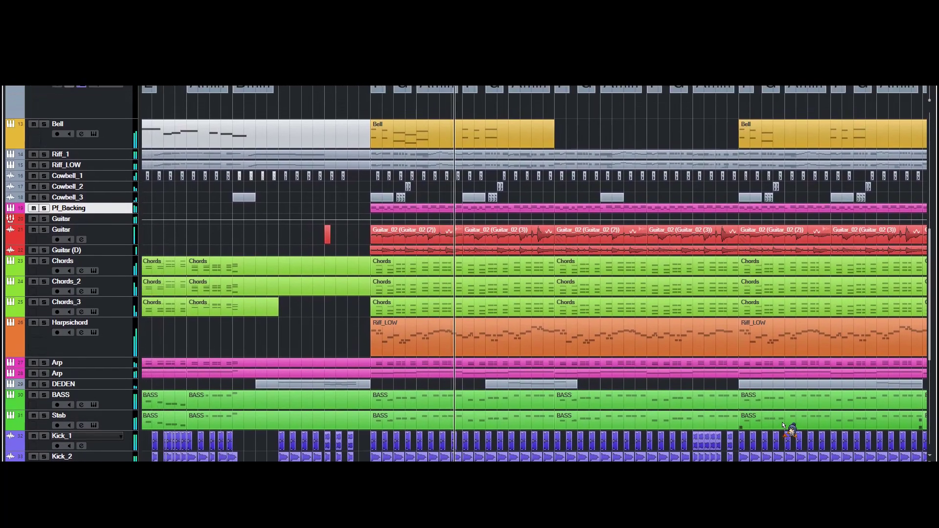
key(g)
key(g)
key(g)
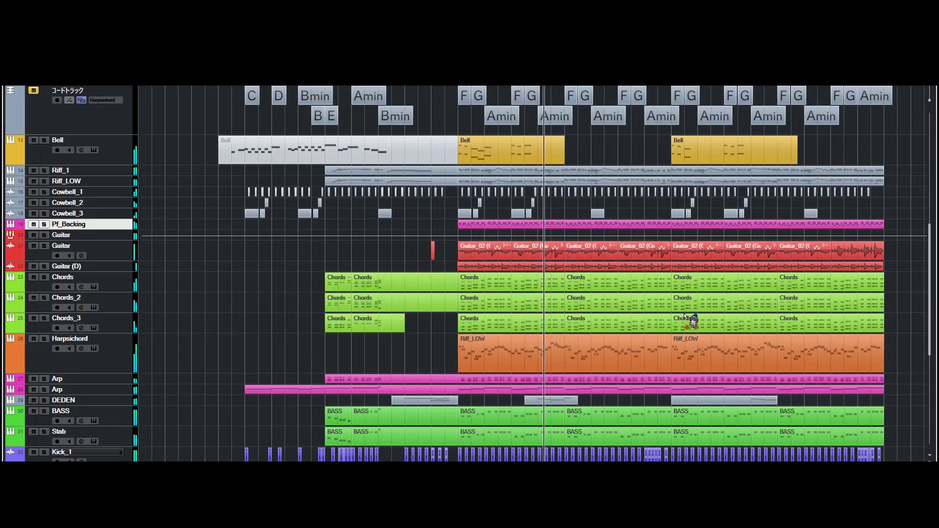
drag(683, 315, 584, 313)
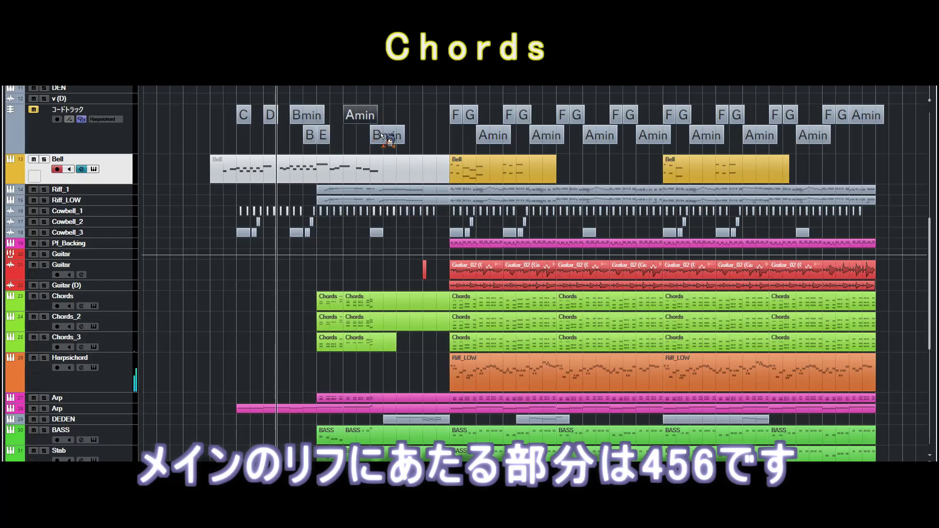
Examine the soloed Bell track's parts alongside the chord progression during playback
scroll(384, 142, right, 2)
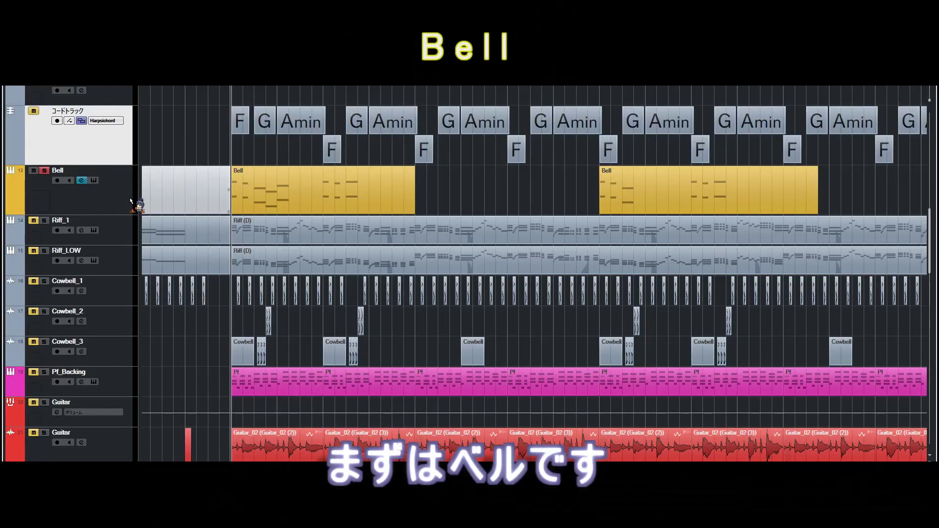
key(g)
key(g)
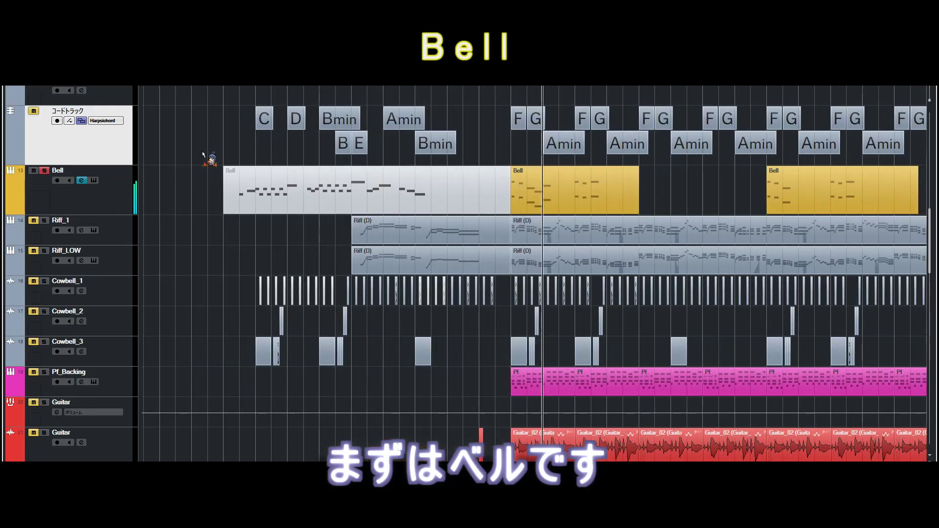
drag(457, 149, 244, 147)
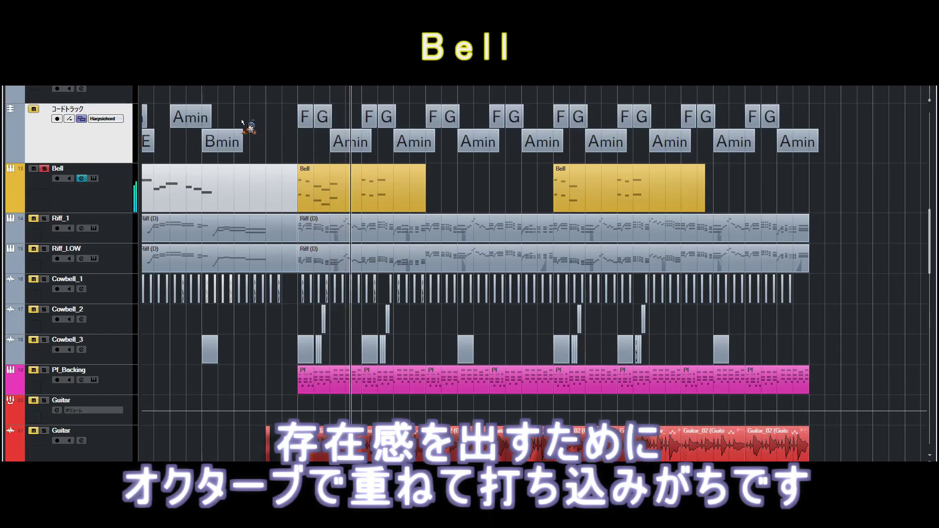
scroll(291, 147, left, 5)
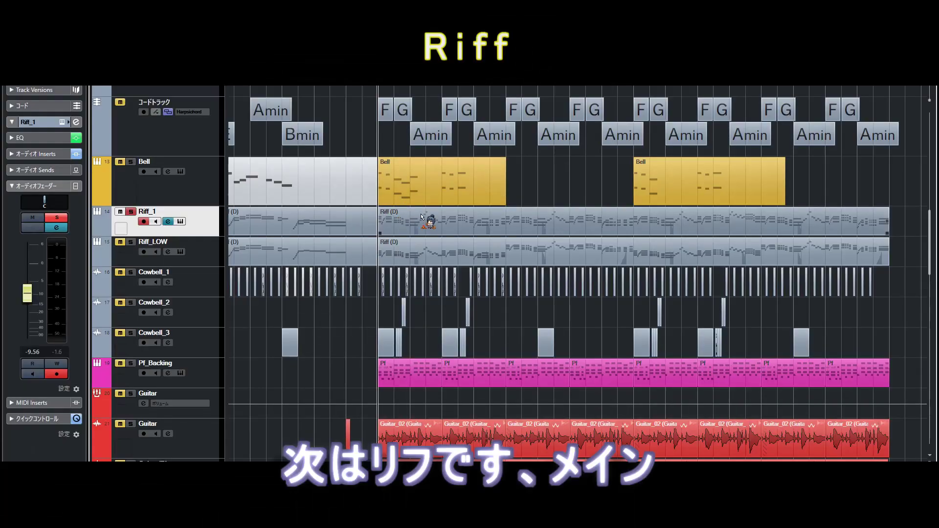
Open the long Riff (D) part of Riff_1 for note editing and examine its chords and pitch bend curve
click(421, 214)
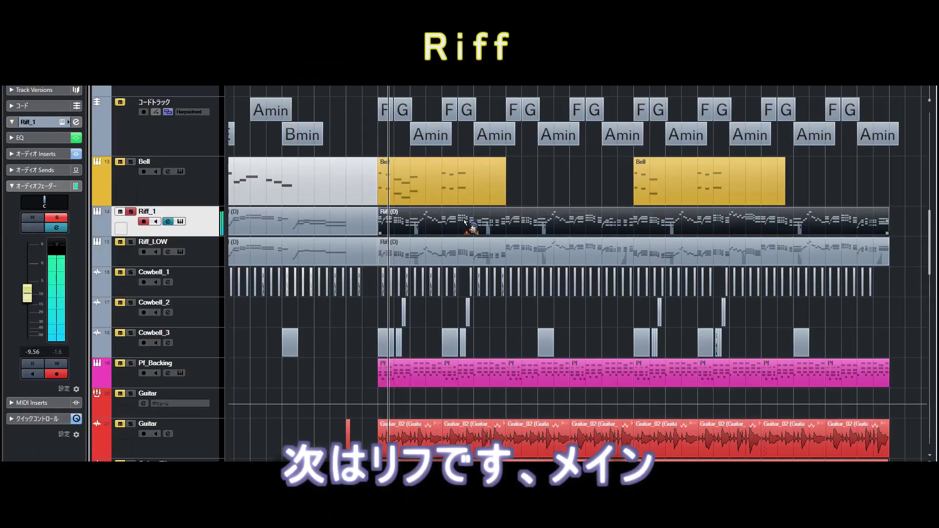
scroll(519, 198, right, 2)
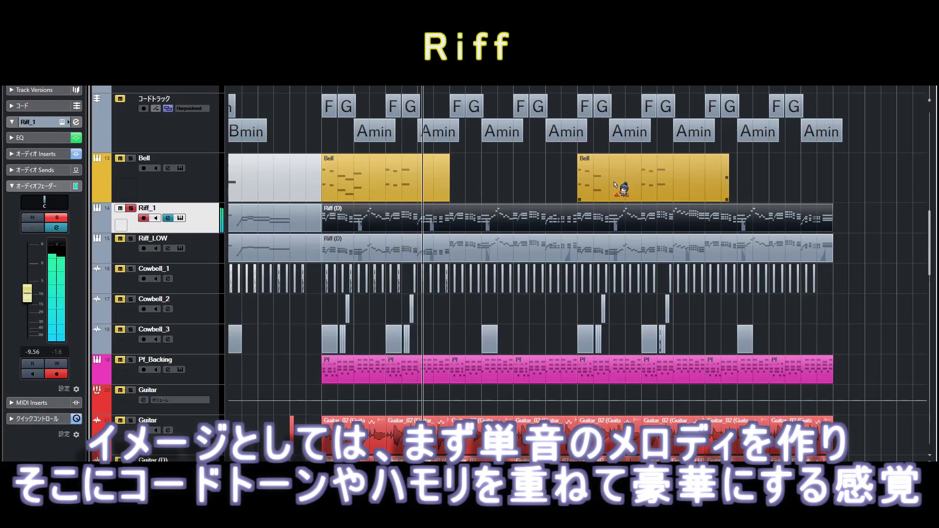
double_click(680, 215)
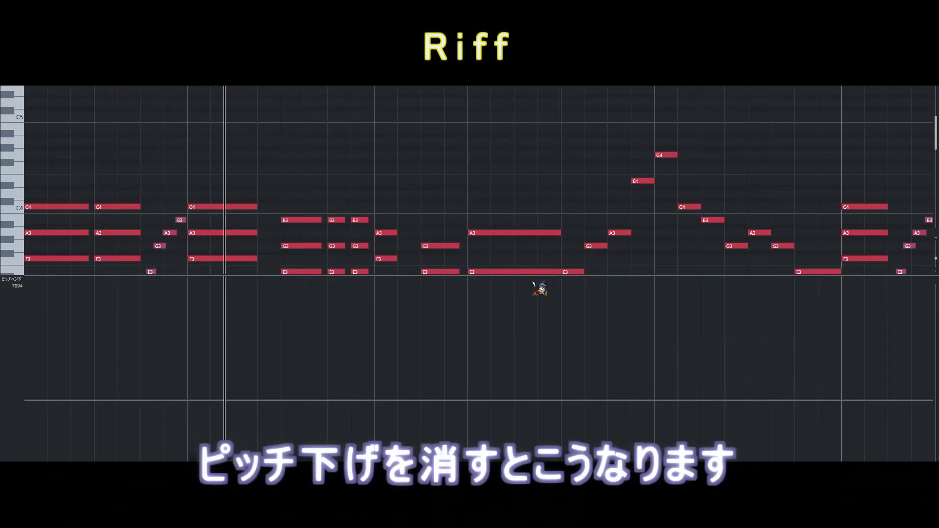
scroll(538, 242, down, 2)
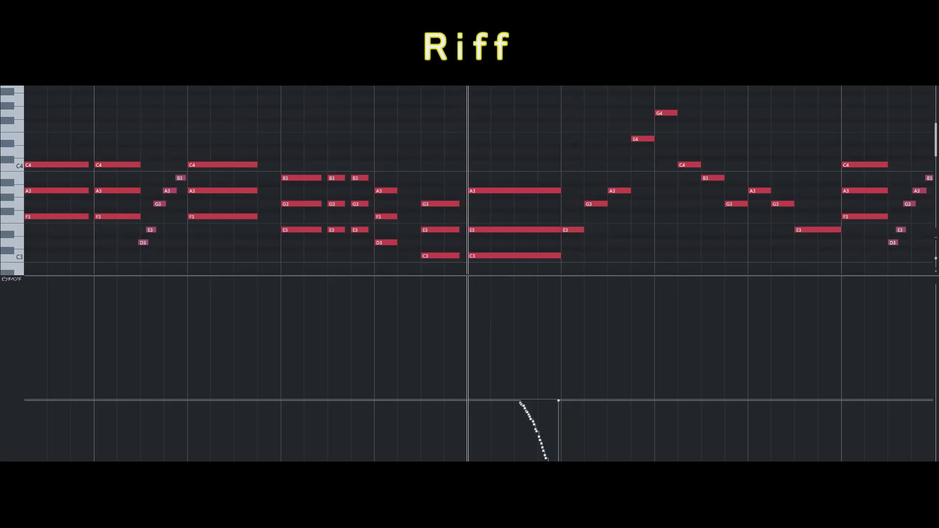
scroll(455, 266, down, 6)
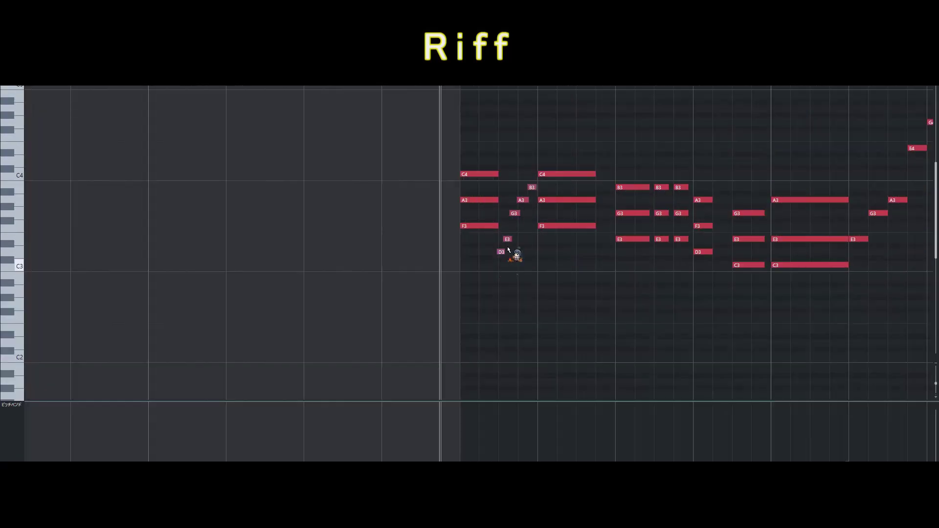
Delete the short glissando notes between the riff's first two chords and play the riff without them
drag(498, 264, 533, 179)
key(Delete)
key(space)
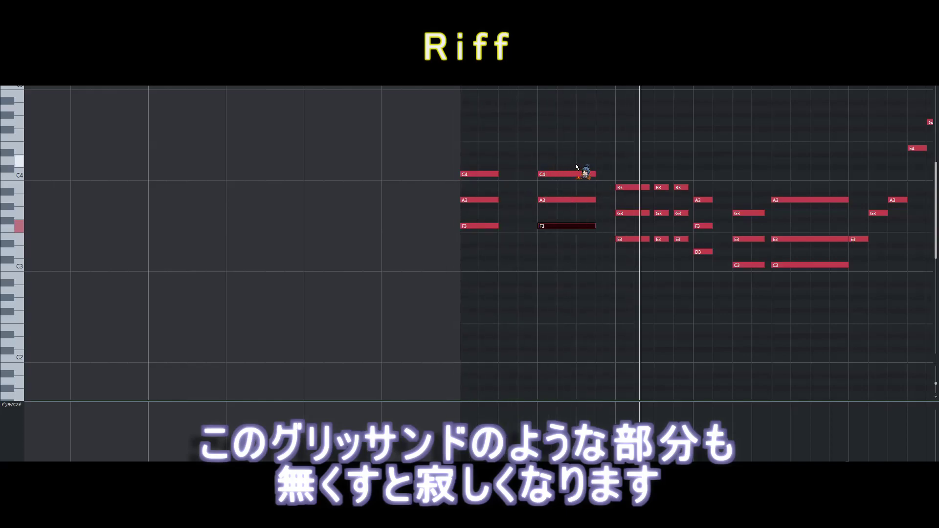
Undo the glissando deletion and play the riff again from its start
key(ctrl+z)
key(KP_Subtract)
key(KP_Subtract)
key(space)
key(space)
key(KP_Subtract)
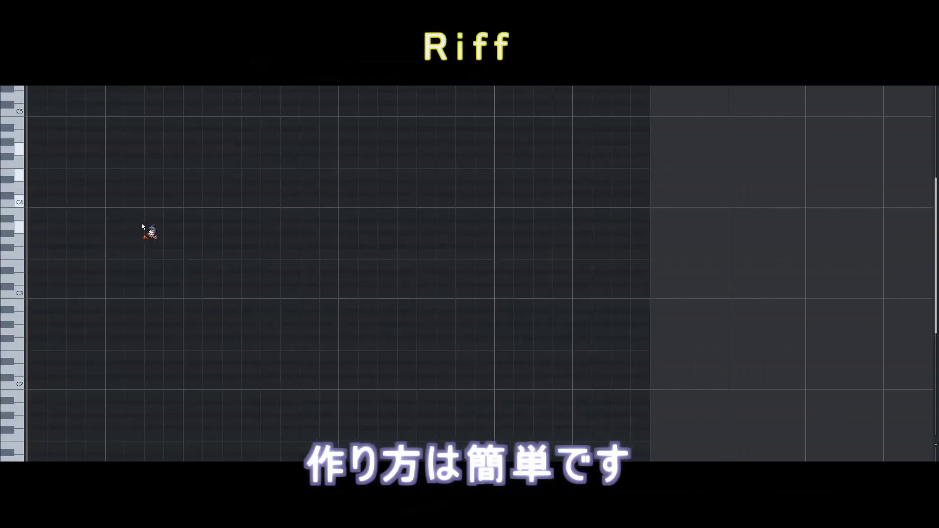
Draw a sustained chord of C4, E4 and G4 in the empty Riff_1 part
right_click(211, 210)
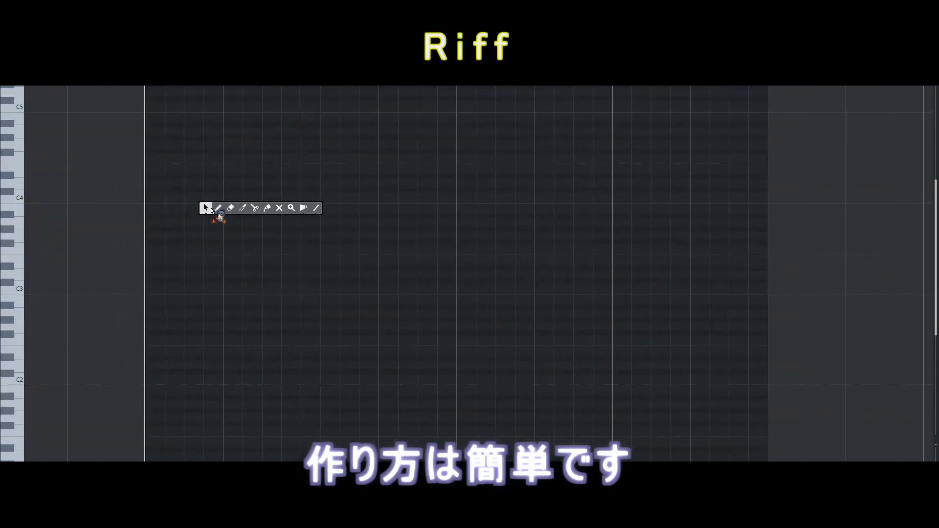
drag(204, 197, 304, 197)
drag(148, 170, 302, 171)
drag(147, 142, 302, 145)
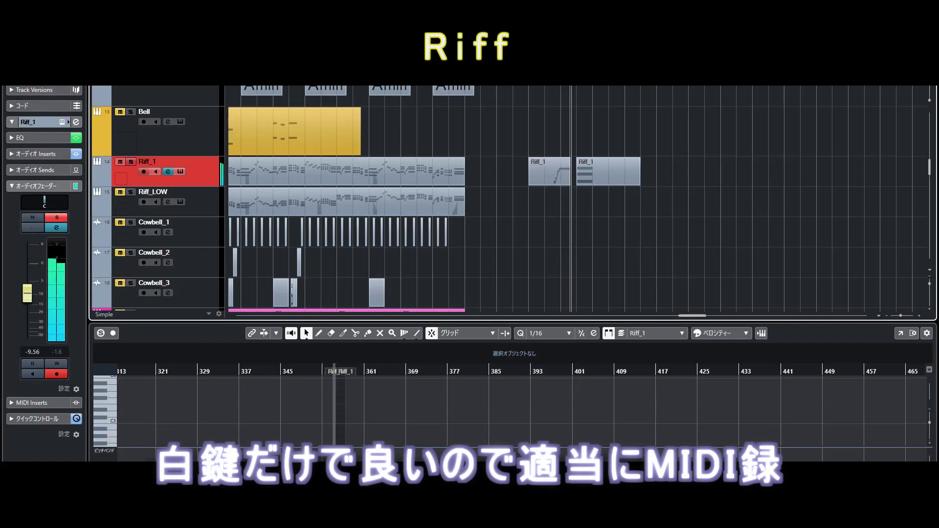
Glue the recorded run and the chord part on Riff_1 together and open the merged part for editing
key(space)
right_click(589, 189)
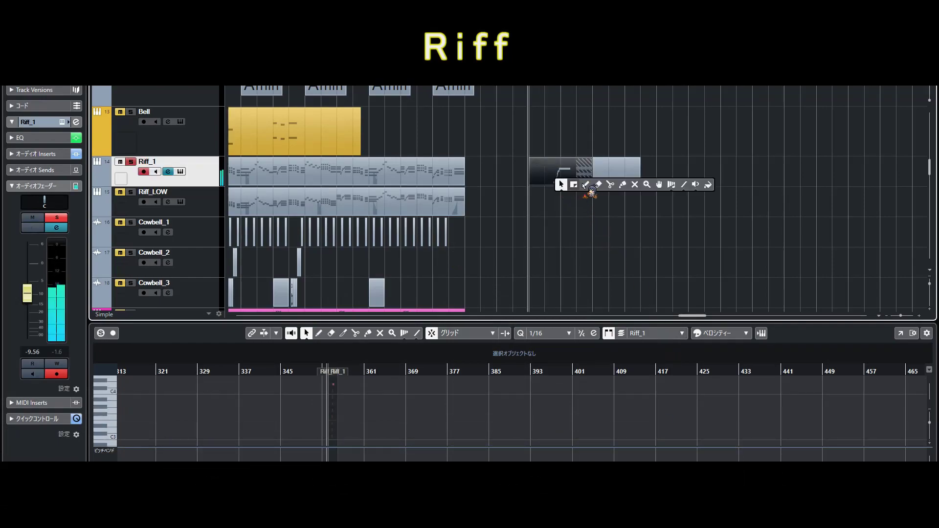
click(622, 185)
click(558, 170)
right_click(554, 172)
click(555, 174)
double_click(606, 182)
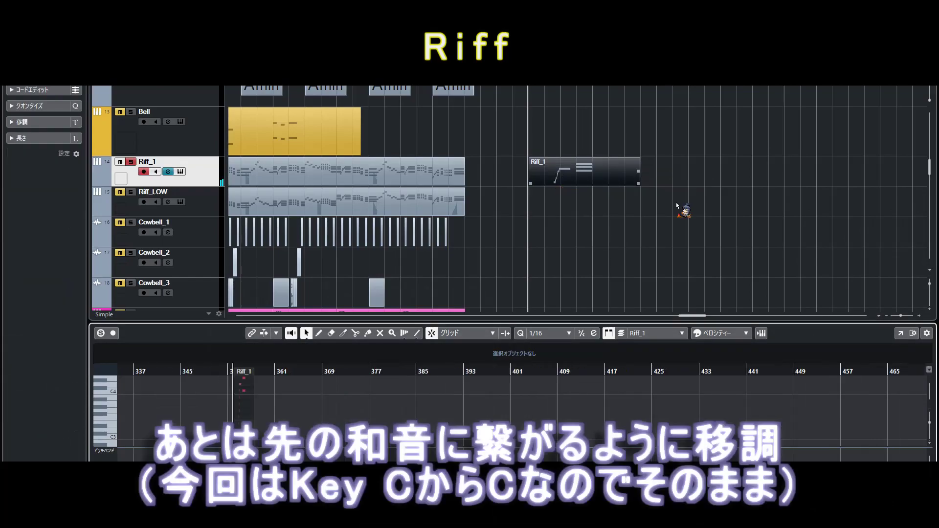
Delete the surplus notes from the recorded run, leaving a C3 to B3 climb that leads into the chord
click(898, 333)
drag(335, 319, 346, 273)
click(354, 265)
click(354, 277)
key(Delete)
drag(259, 379, 502, 291)
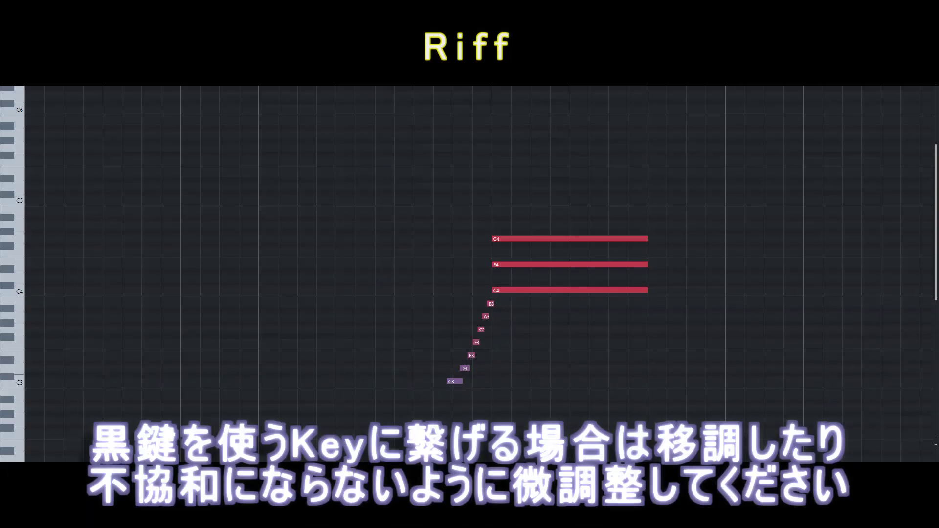
Play back the glissando example and the finished riff with its ornamental notes
key(space)
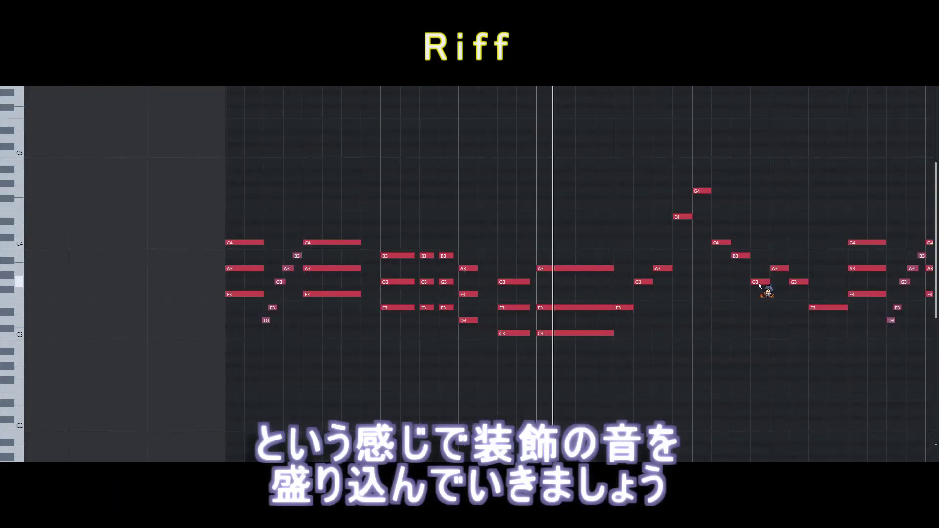
drag(786, 338, 536, 313)
key(space)
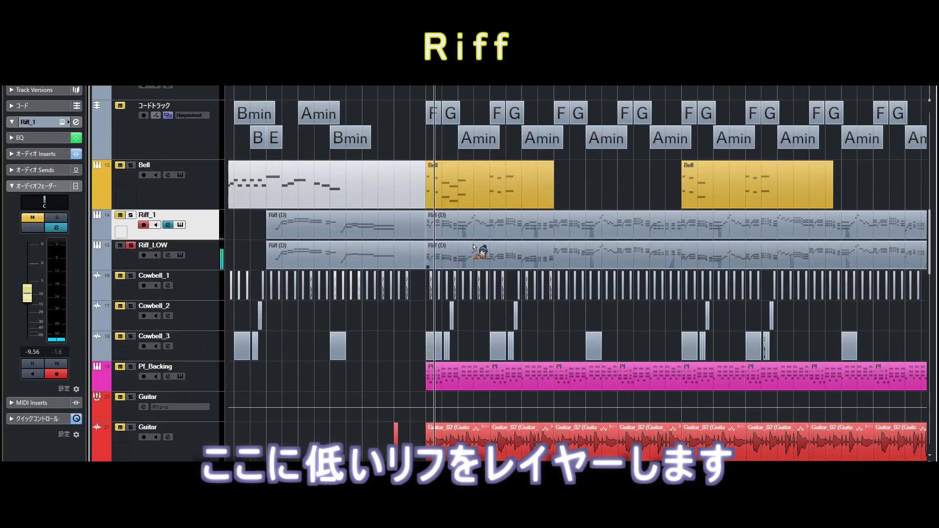
Select the long Riff (D) parts on both Riff_LOW and Riff_1 in the arrangement
click(474, 247)
click(204, 255)
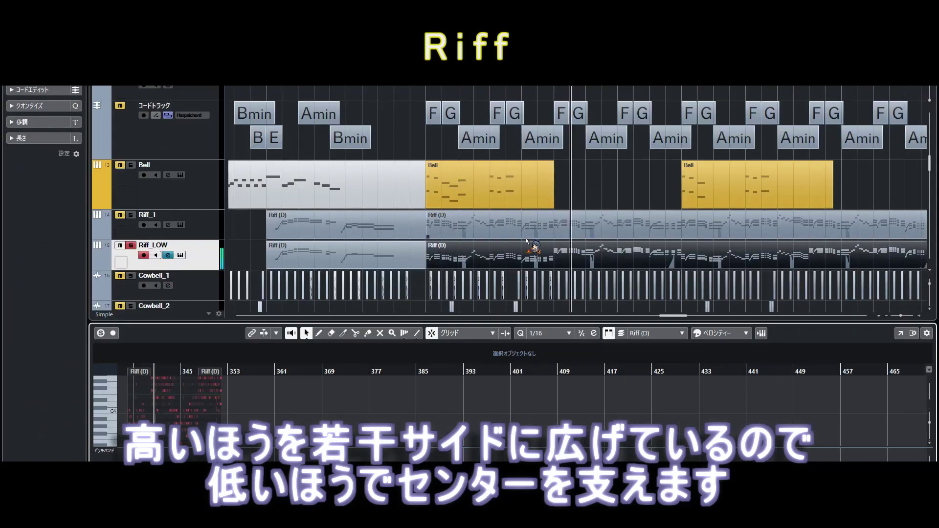
key(ctrl+e)
shift+click(527, 222)
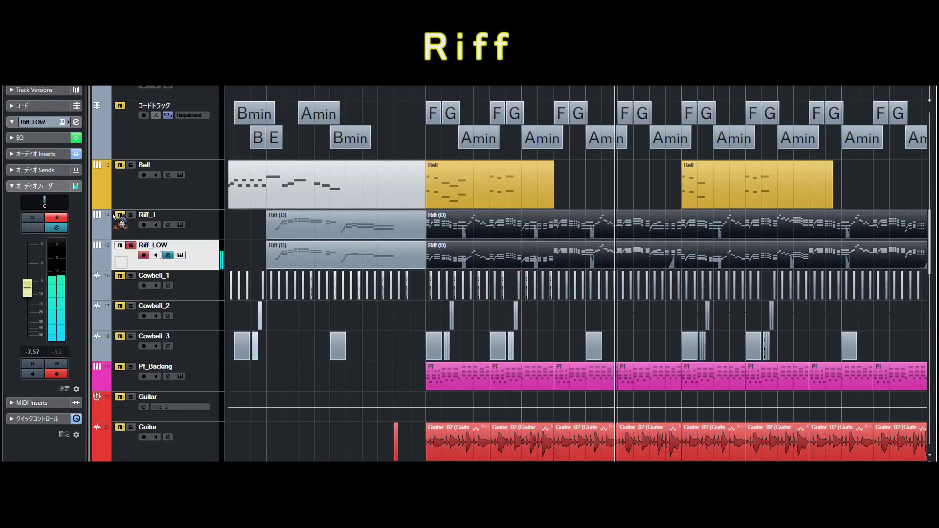
Solo Riff_1 together with Riff_LOW and view the notes of both selected riff parts
click(130, 215)
key(Return)
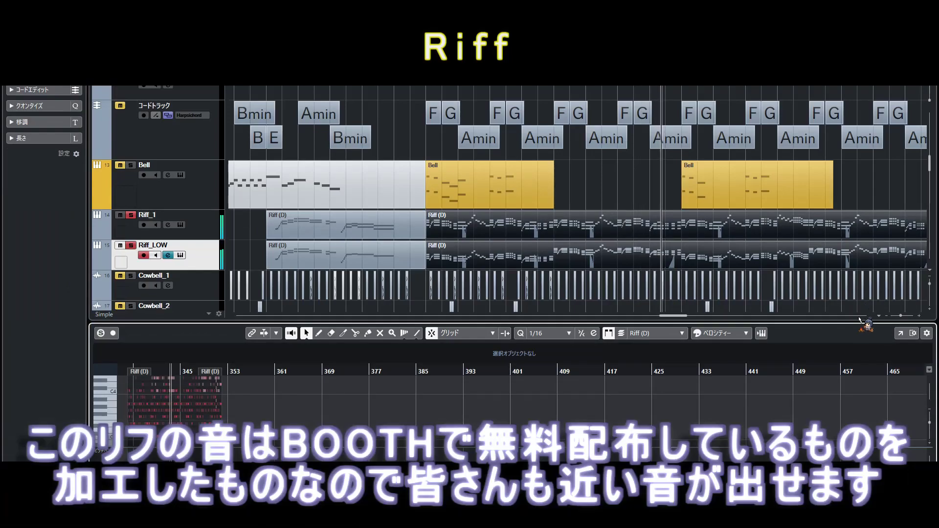
key(Return)
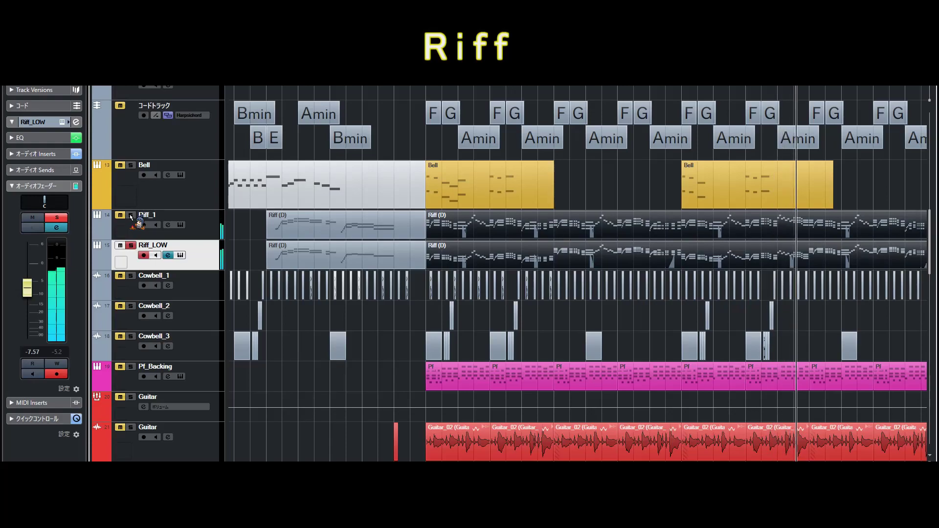
Toggle the solo states of Riff_1 and Riff_LOW to compare the high riff alone with both layers together
click(131, 216)
click(131, 245)
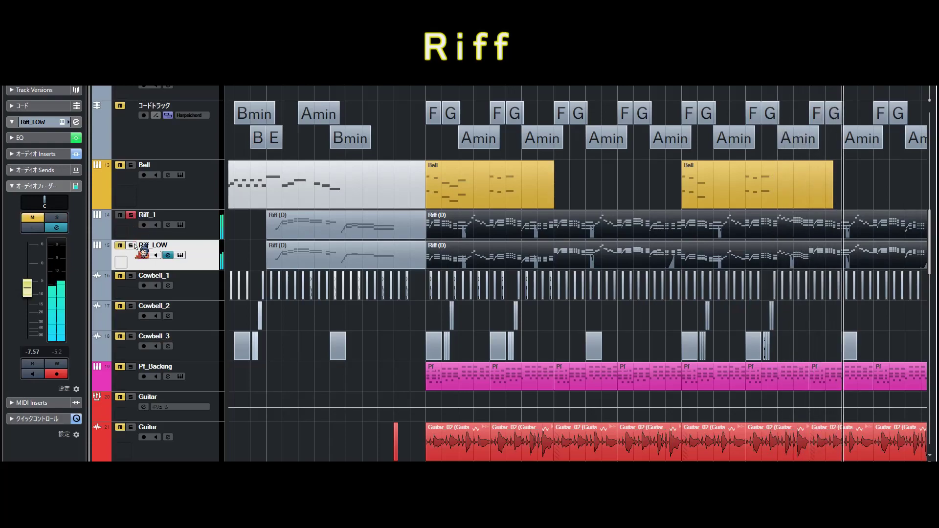
click(131, 245)
scroll(446, 228, right, 3)
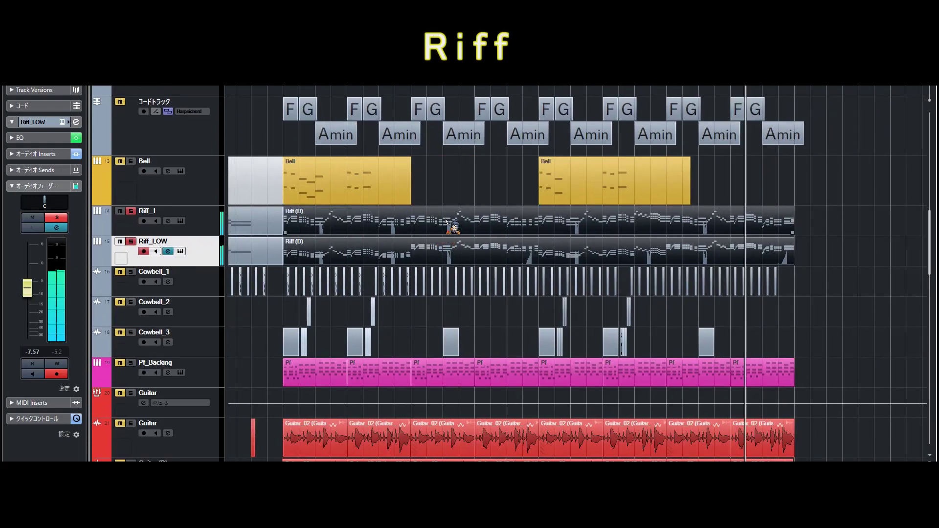
key(g)
key(g)
scroll(262, 209, left, 3)
scroll(311, 204, down, 1)
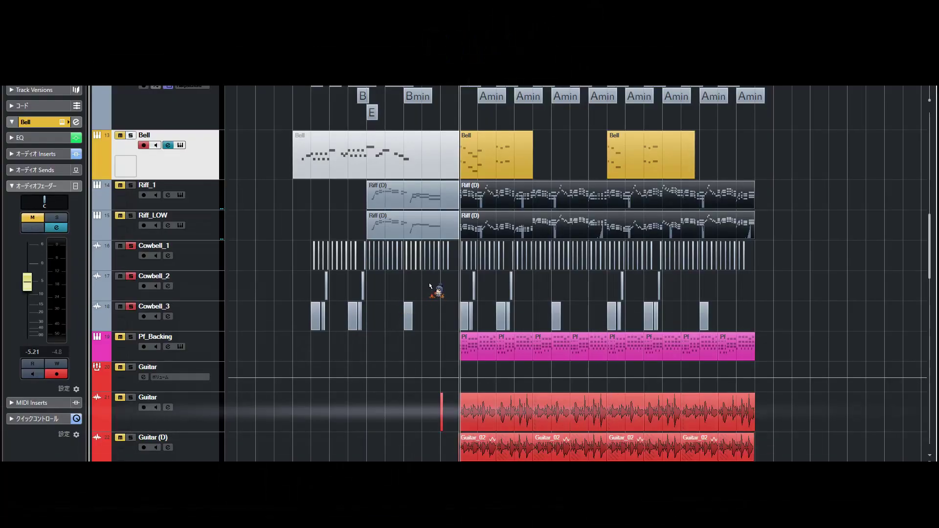
Examine the rhythm patterns of the soloed Cowbell_1, Cowbell_2 and Cowbell_3 tracks during playback
key(h)
key(h)
drag(590, 269, 479, 260)
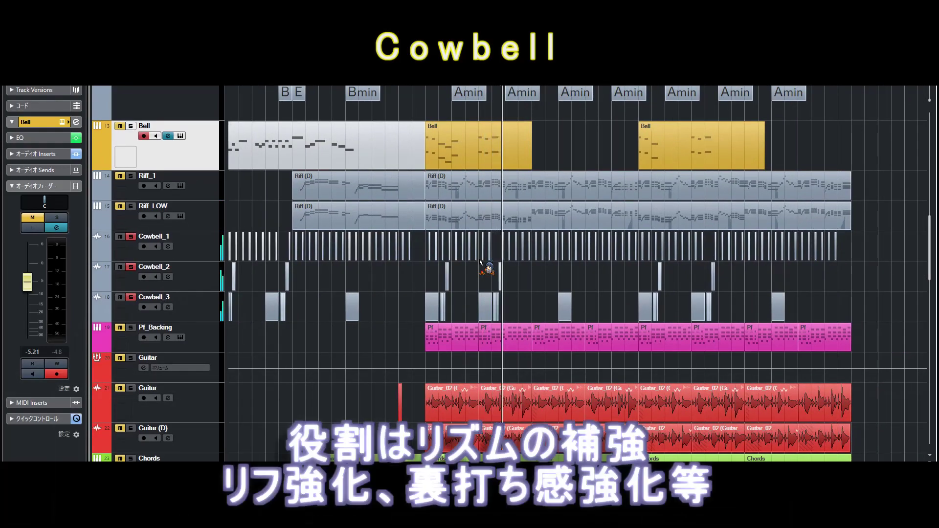
key(h)
key(h)
key(h)
scroll(471, 231, up, 1)
scroll(467, 241, down, 1)
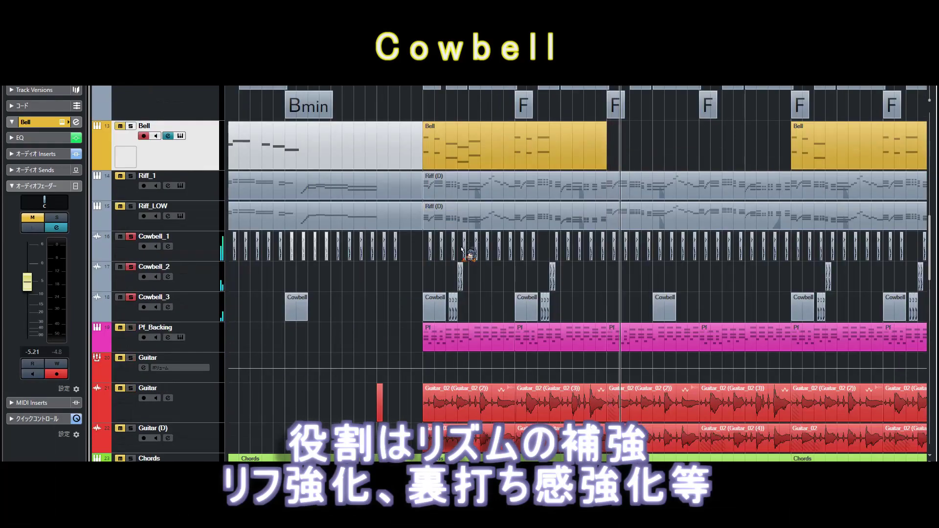
Solo Riff_1 and Riff_LOW alongside the three cowbell tracks to hear them together
drag(461, 244, 382, 242)
click(130, 205)
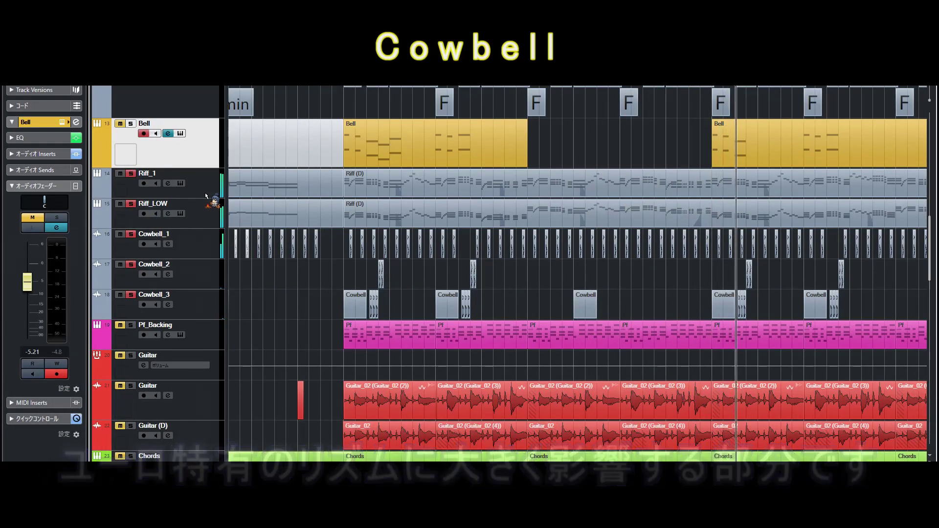
click(210, 305)
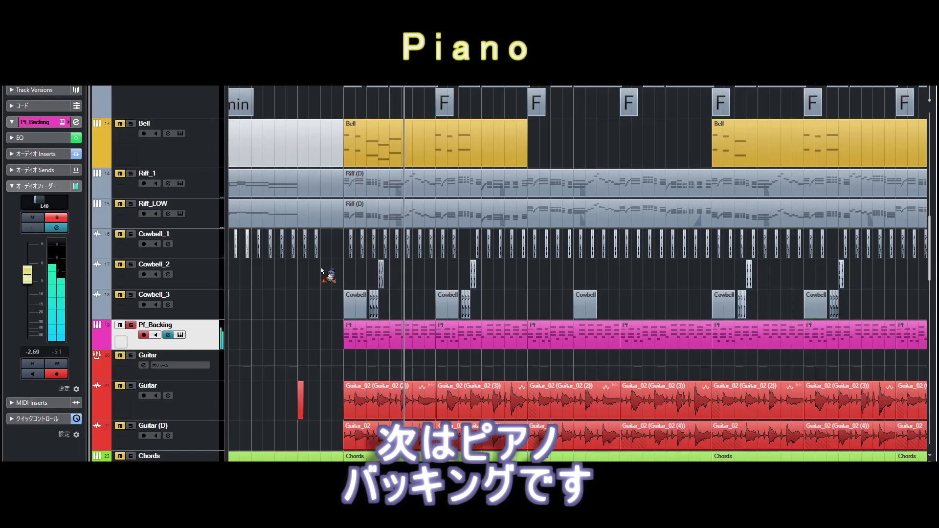
Select all the Pf parts on the Pf_Backing track and open them for note editing
key(g)
key(g)
key(g)
drag(486, 236, 259, 215)
drag(282, 314, 590, 328)
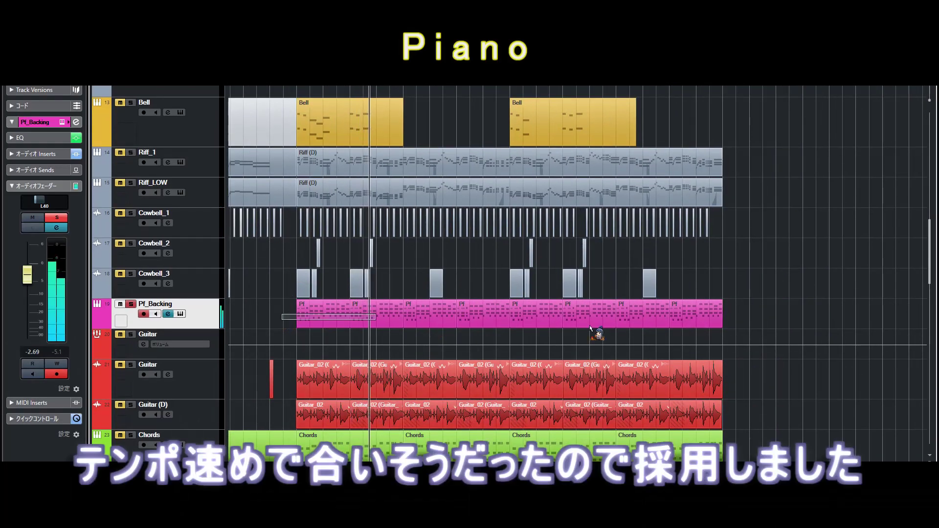
double_click(691, 318)
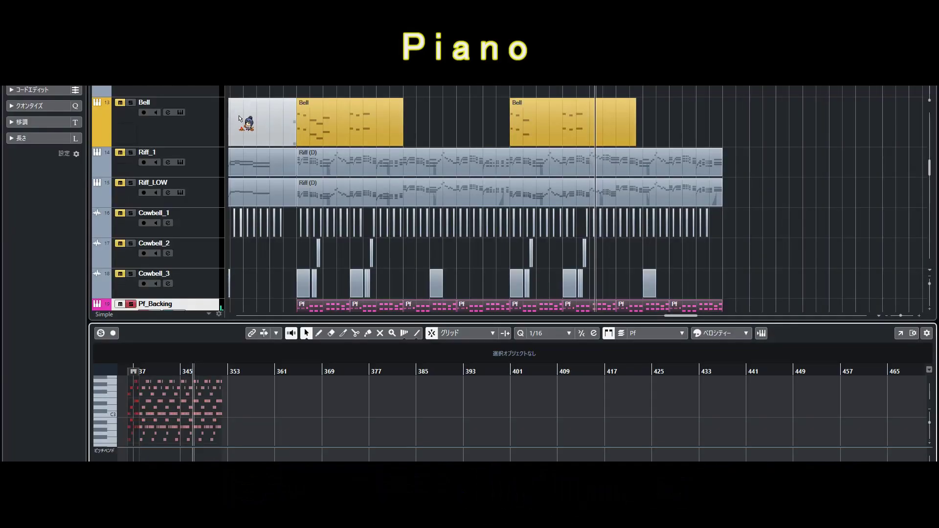
Solo Riff_1 alongside Pf_Backing and toggle the solo of Riff_LOW to compare the piano with one and both riff layers
click(130, 152)
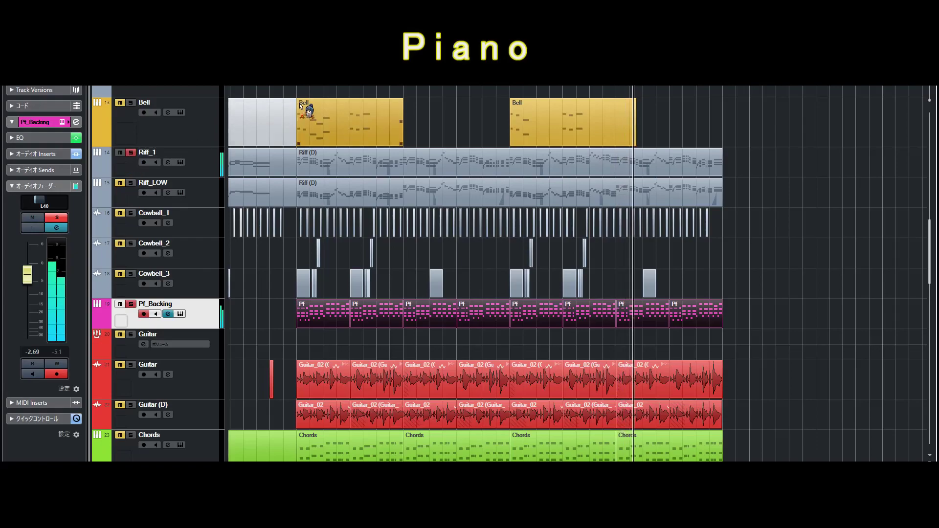
click(132, 184)
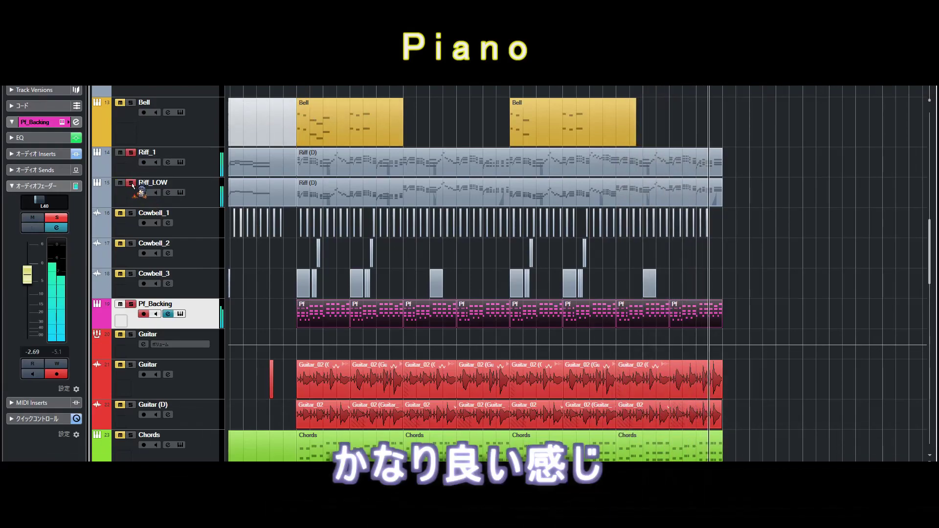
click(132, 185)
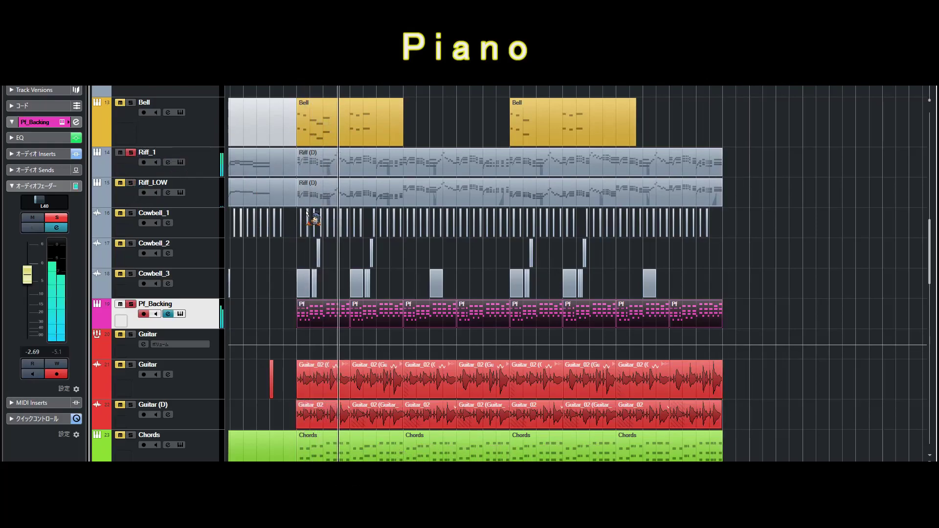
Deselect the Pf parts in the arrangement and turn off the solo of the Pf_Backing track
scroll(313, 210, down, 1)
scroll(315, 205, left, 1)
click(320, 226)
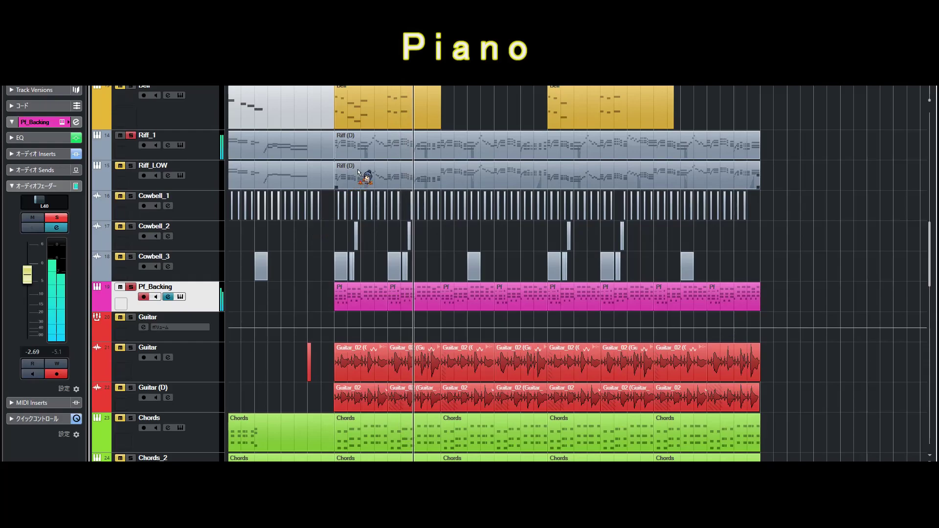
key(h)
key(h)
scroll(385, 179, right, 3)
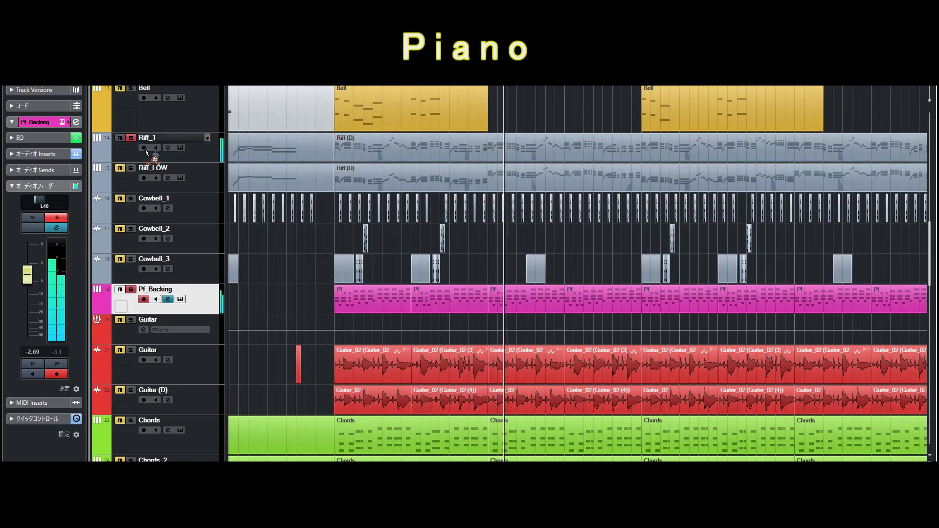
click(131, 290)
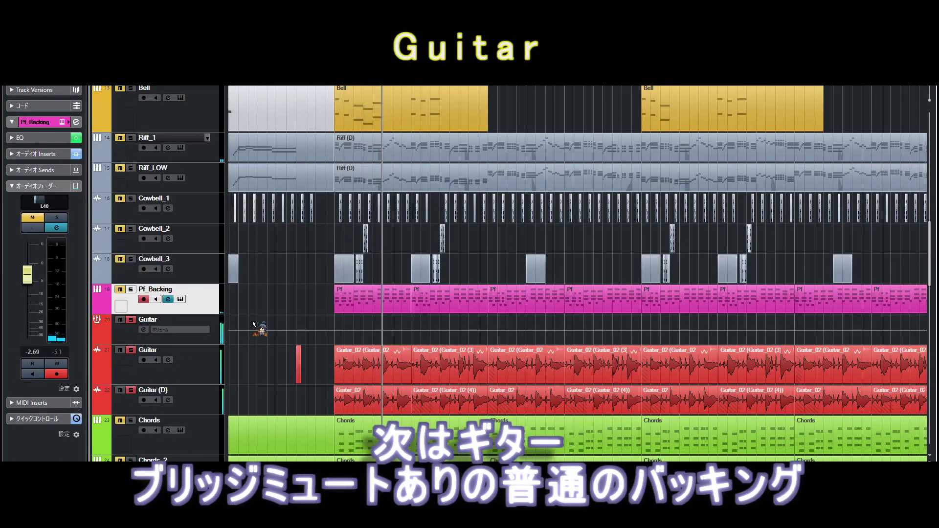
Select the Guitar group track and toggle the solos of Riff_1 and Riff_LOW to hear the guitars and piano with and without the riffs
key(g)
key(g)
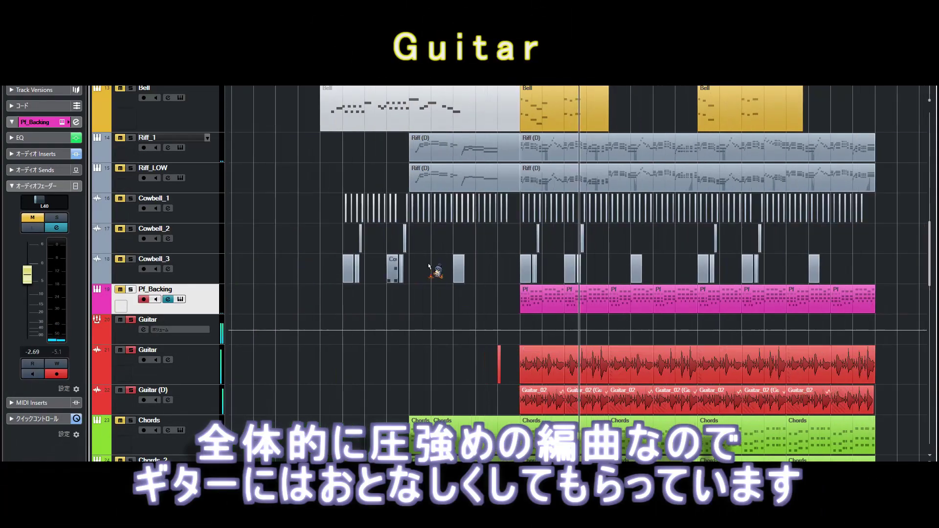
scroll(426, 268, right, 3)
key(Down)
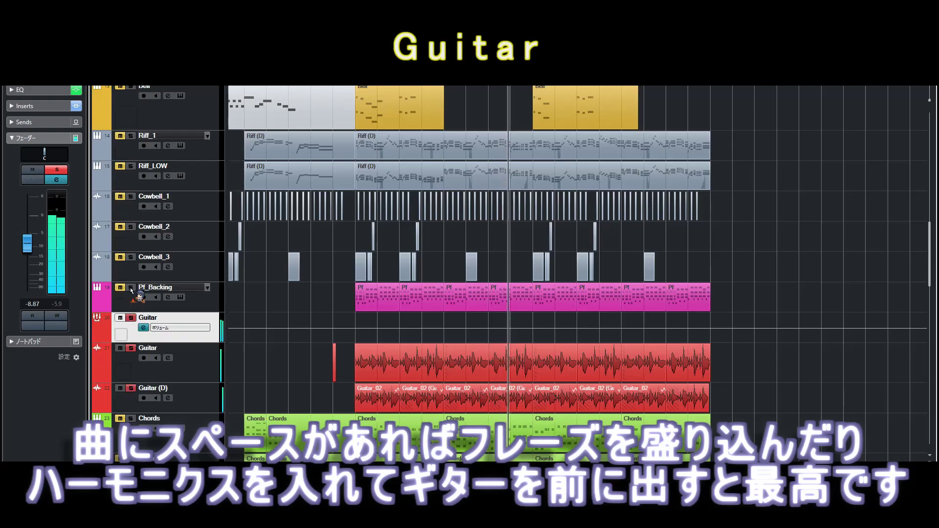
click(131, 136)
click(131, 166)
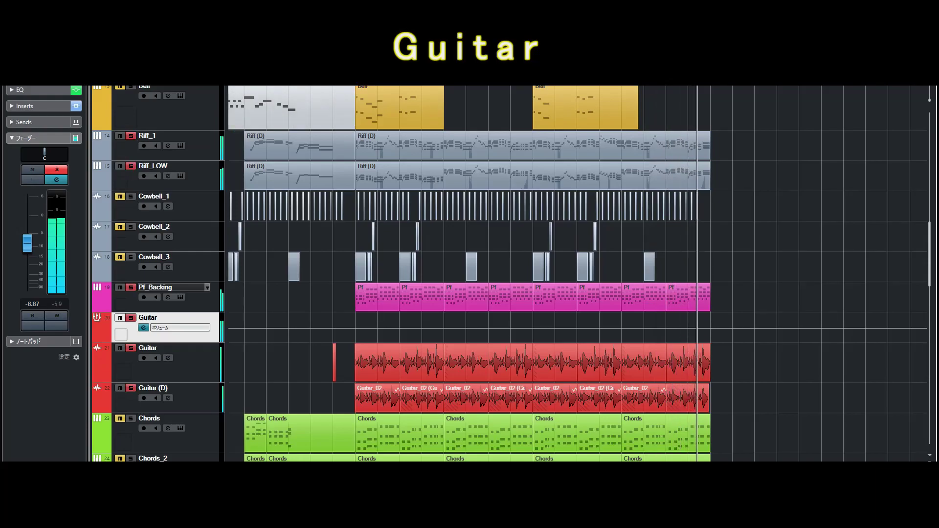
click(131, 136)
click(130, 166)
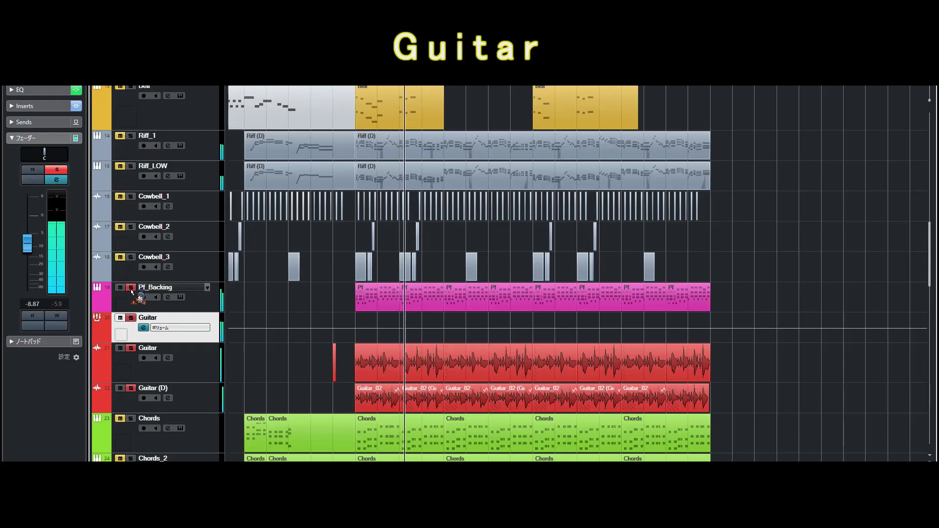
Select the Chords track and open the Chords parts lying below the guitar section in a separate note editor window
scroll(147, 317, down, 5)
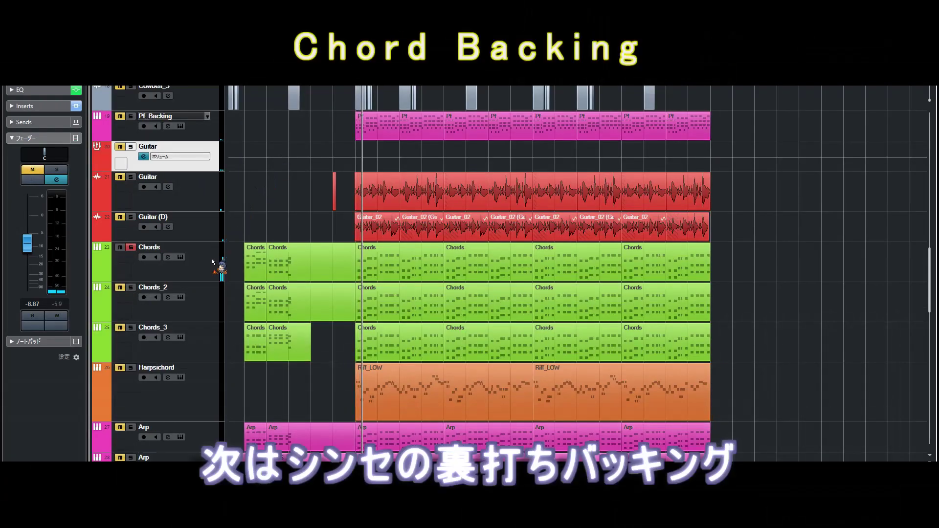
click(213, 261)
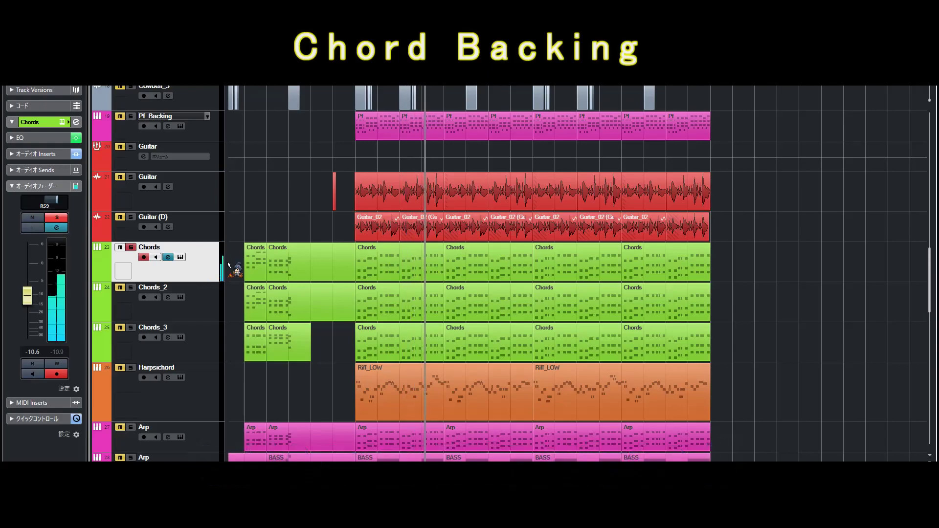
drag(735, 272, 414, 336)
double_click(421, 328)
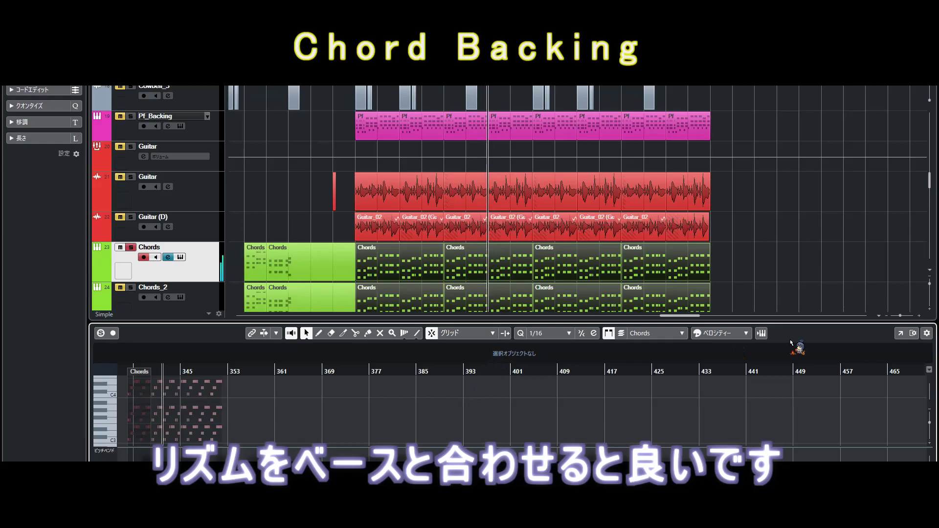
click(901, 334)
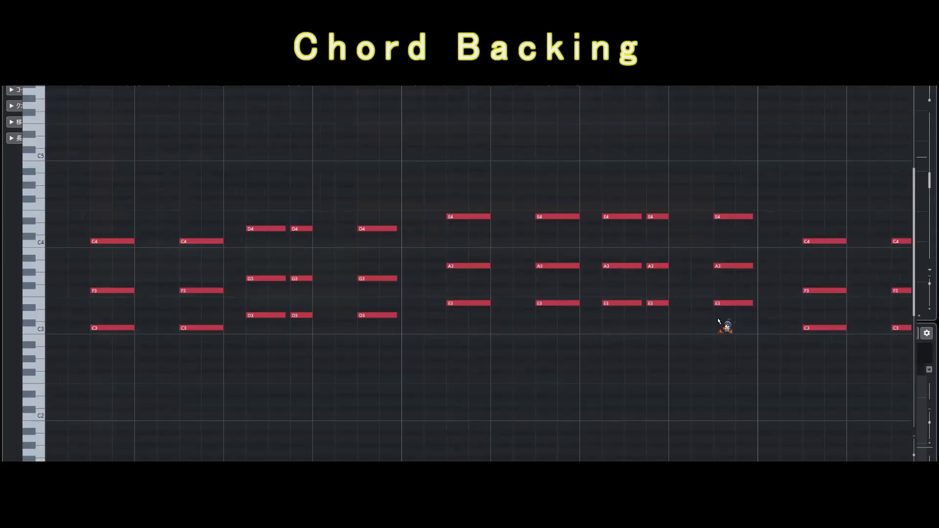
Examine the off-beat rhythm and voicings of the opened Chords parts in the note editor
scroll(414, 264, down, 10)
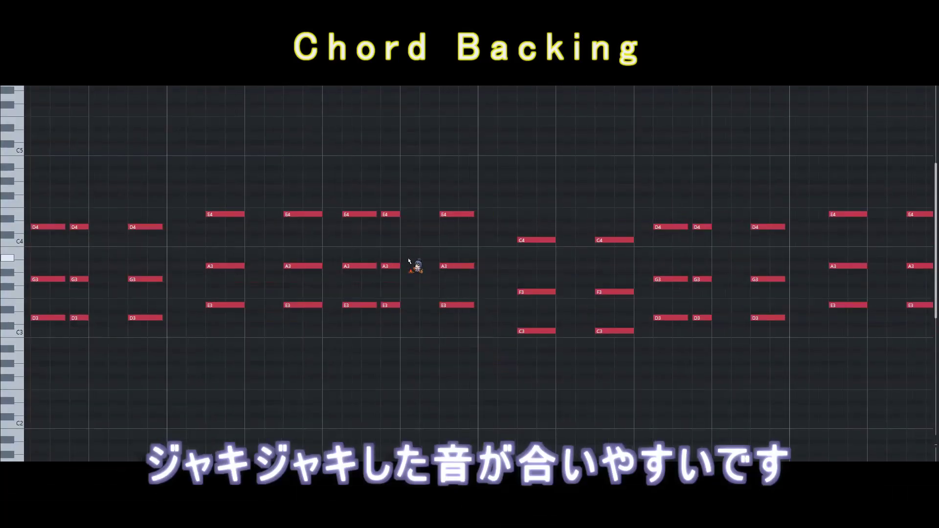
click(711, 343)
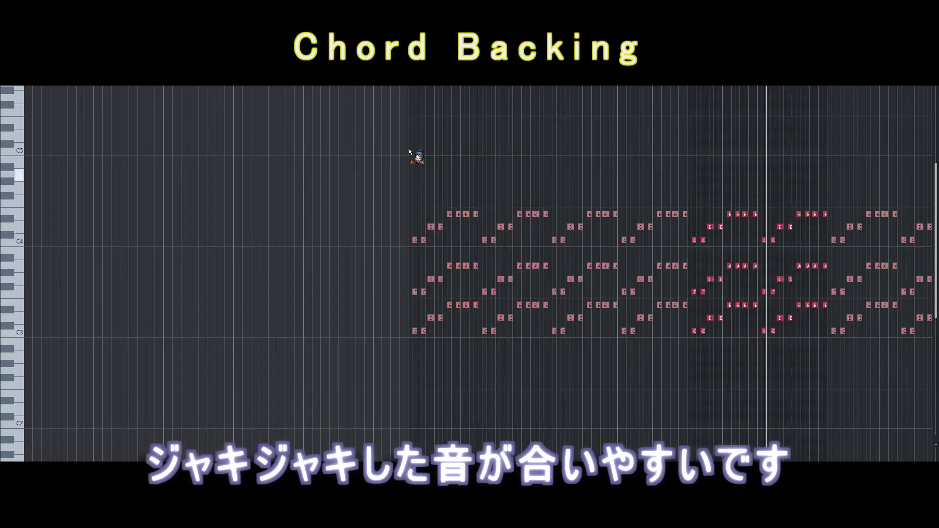
key(h)
key(h)
key(h)
key(h)
key(h)
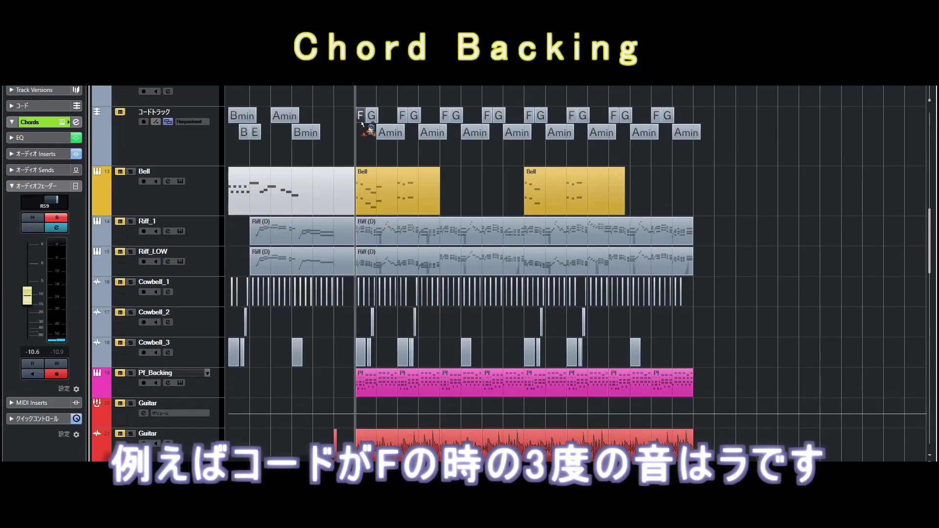
Open the Chords track part that starts at the first F chord of the main section and view its opening chords
scroll(364, 146, down, 6)
double_click(412, 177)
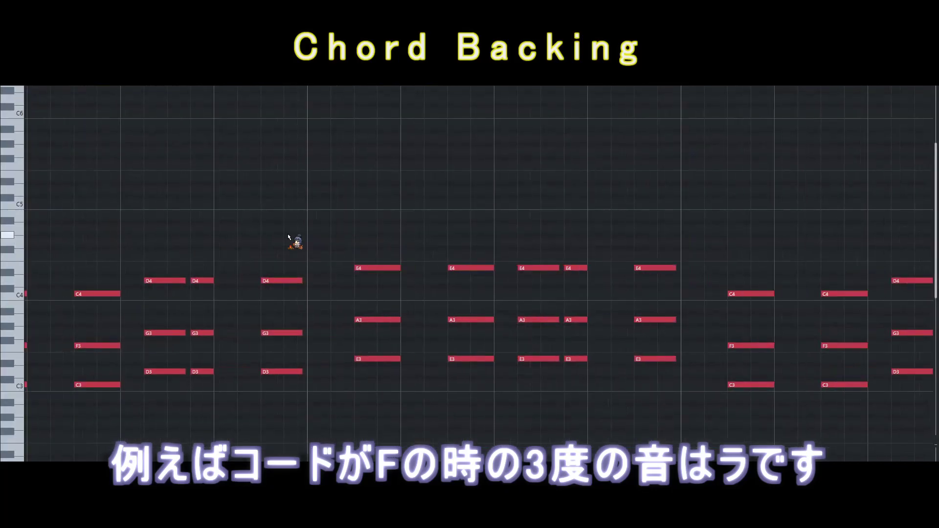
scroll(294, 241, left, 5)
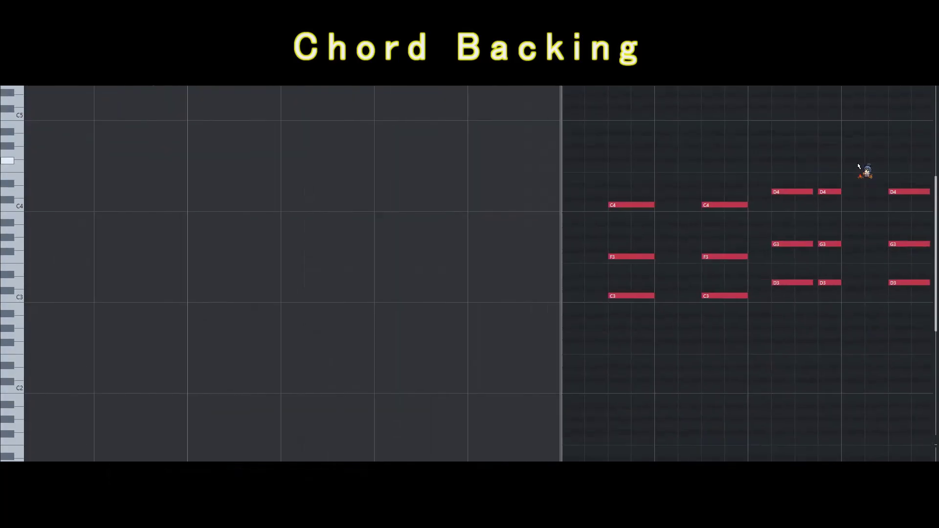
scroll(866, 168, right, 3)
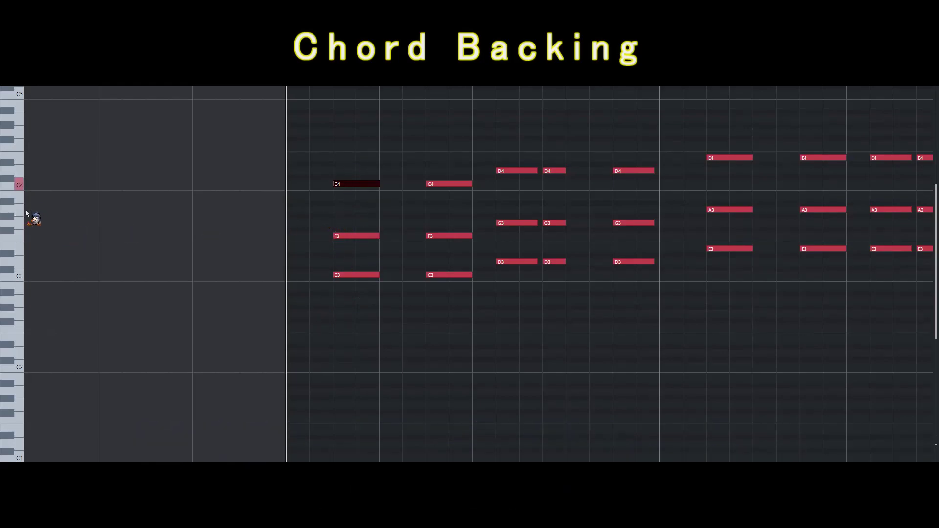
Try adding an A3 note to each of the first two F chords, matched to the chord length, and undo the additions
right_click(212, 222)
drag(345, 210, 482, 211)
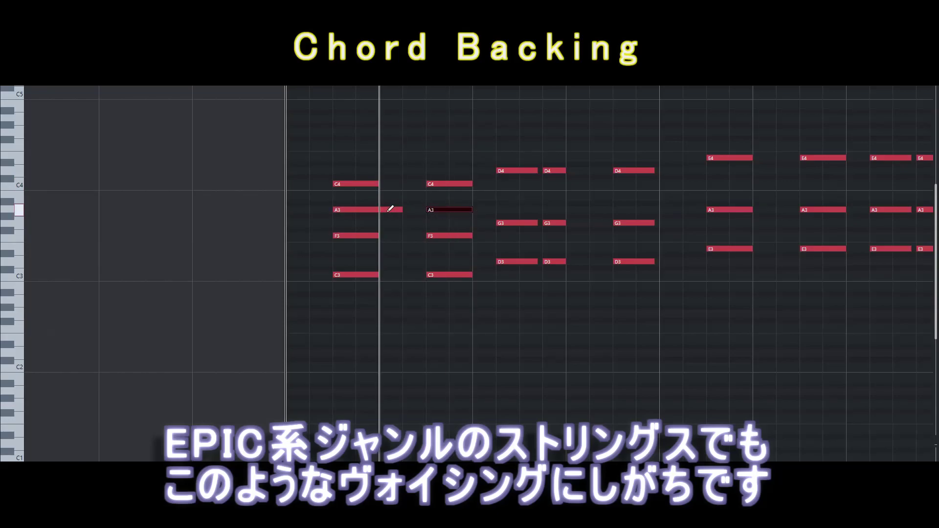
drag(389, 209, 374, 210)
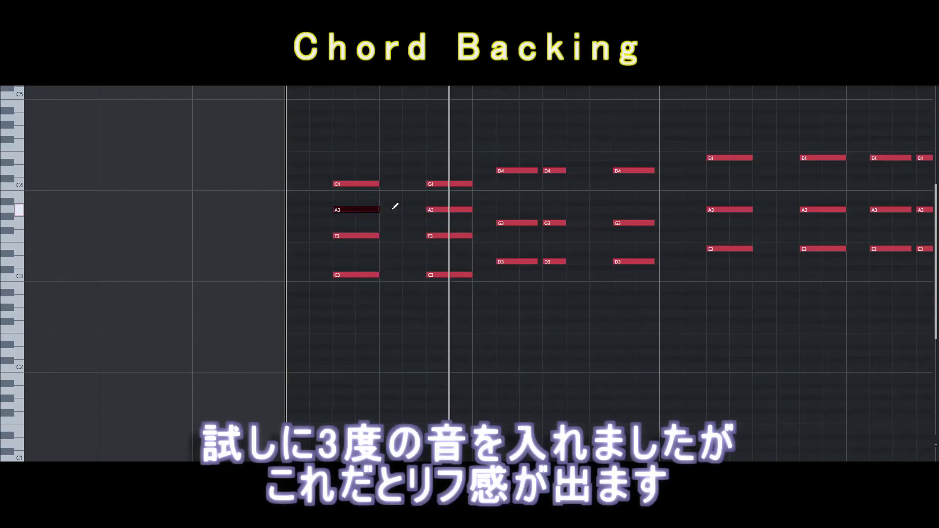
key(space)
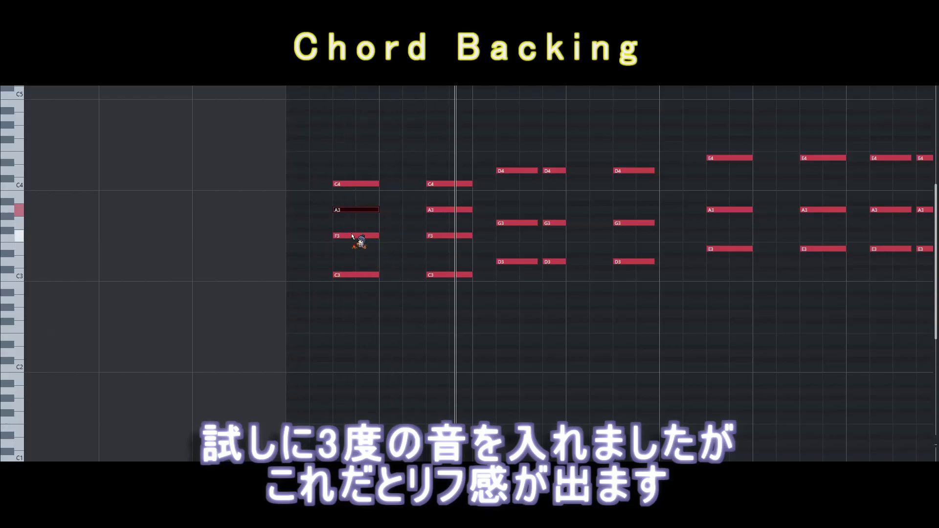
key(ctrl+z)
key(ctrl+z)
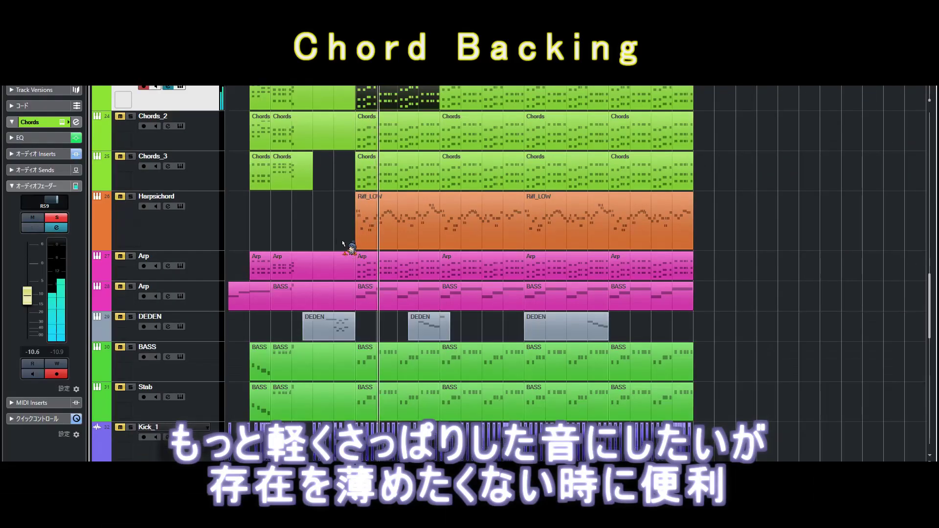
Select Chords_2 and toggle the solos of the three chord tracks to compare Chords_3 alone with all layers together
scroll(342, 239, up, 2)
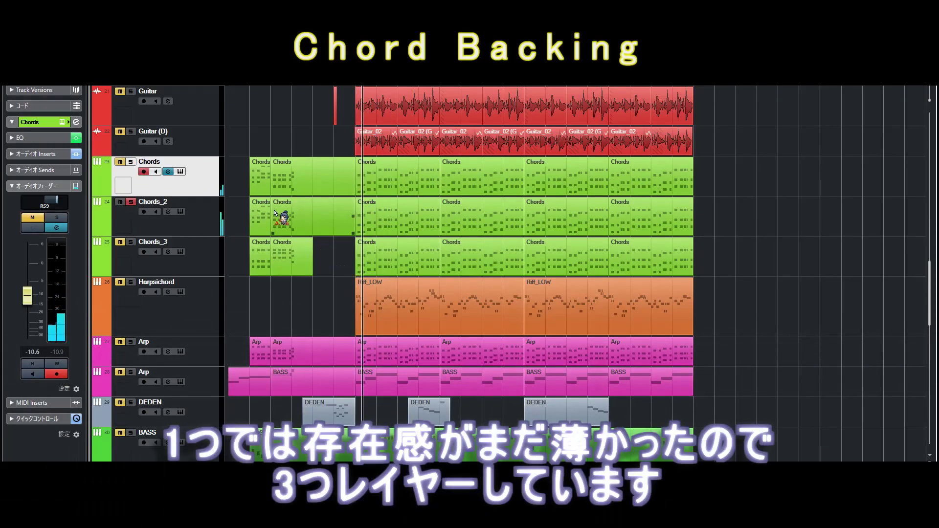
click(212, 229)
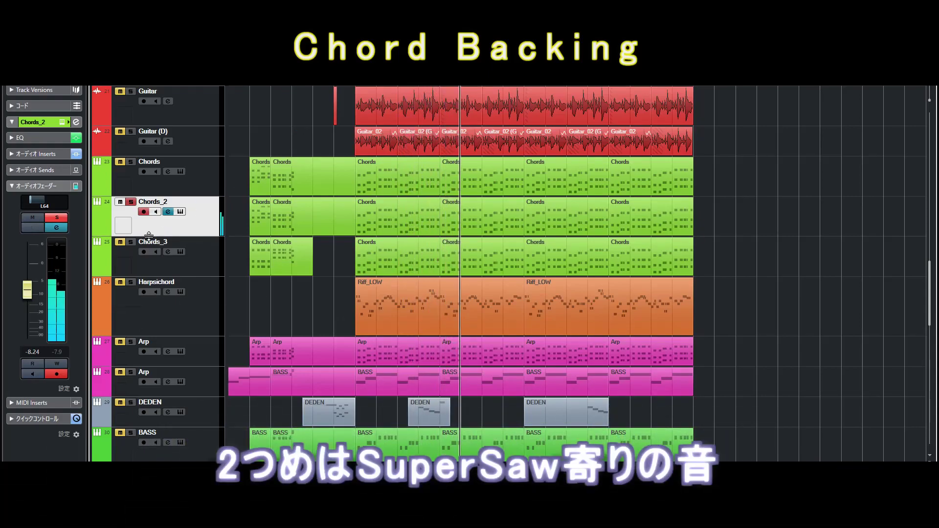
click(130, 241)
click(131, 201)
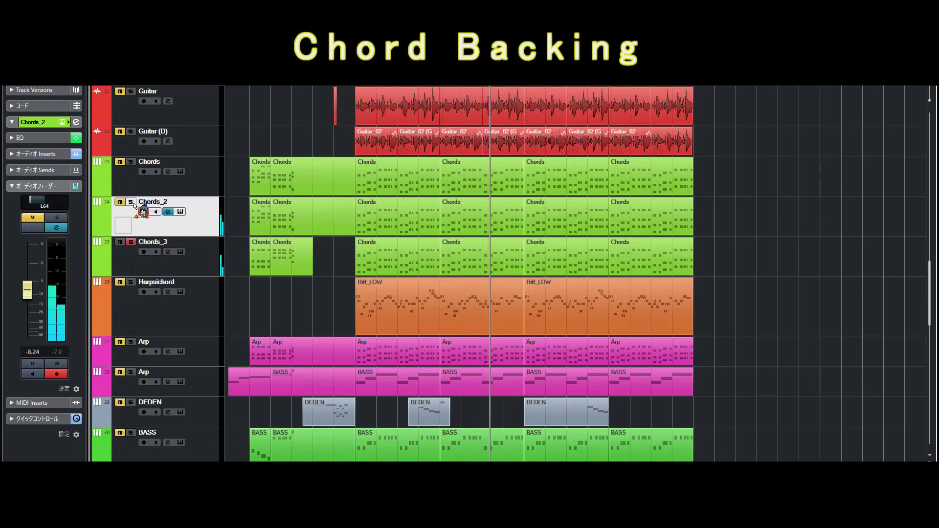
click(131, 201)
click(131, 162)
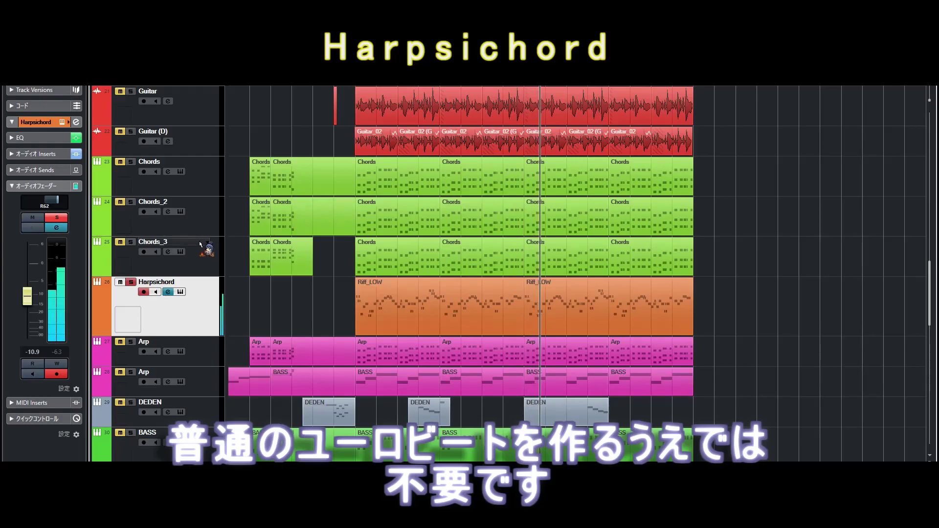
Open the second Riff_LOW part on the Harpsichord track in a separate note editor window
scroll(322, 170, down, 3)
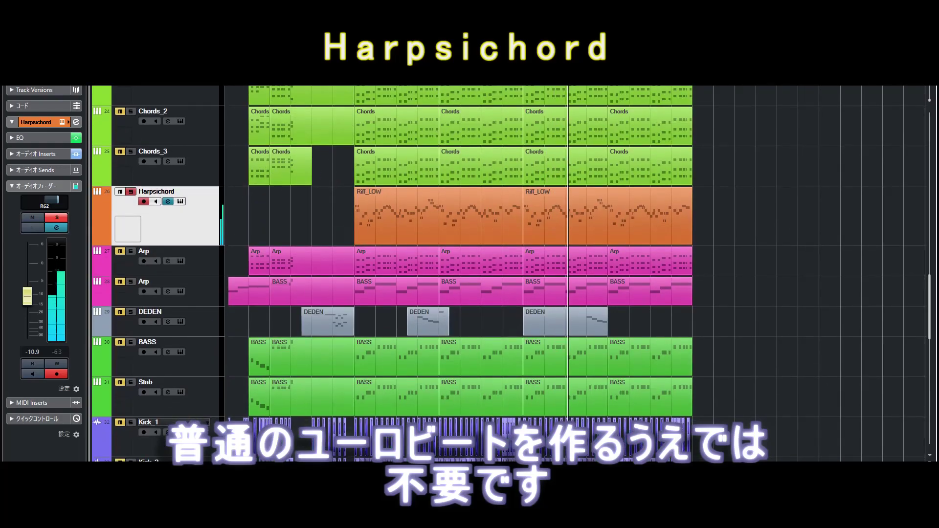
double_click(629, 229)
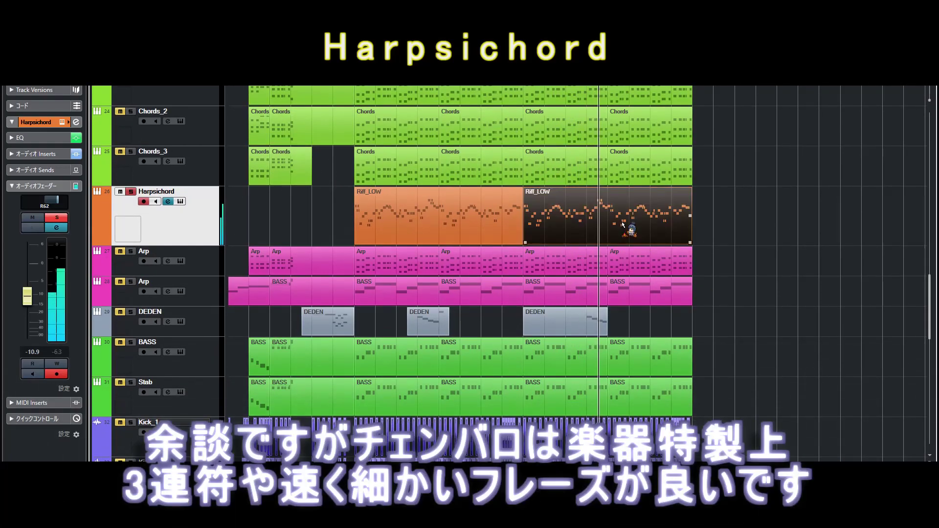
click(899, 333)
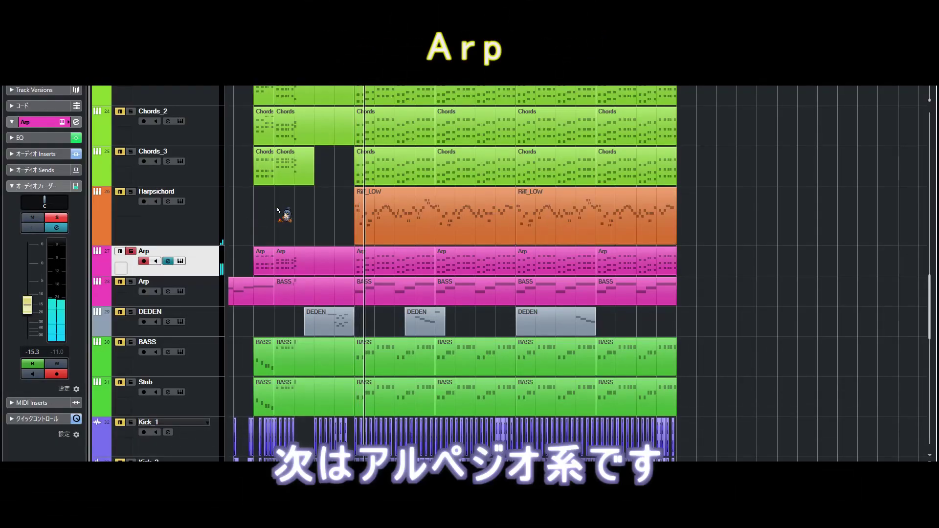
Glue the main-section Arp parts on the first Arp track into one part, and likewise the BASS parts on the second Arp track
double_click(383, 268)
key(Return)
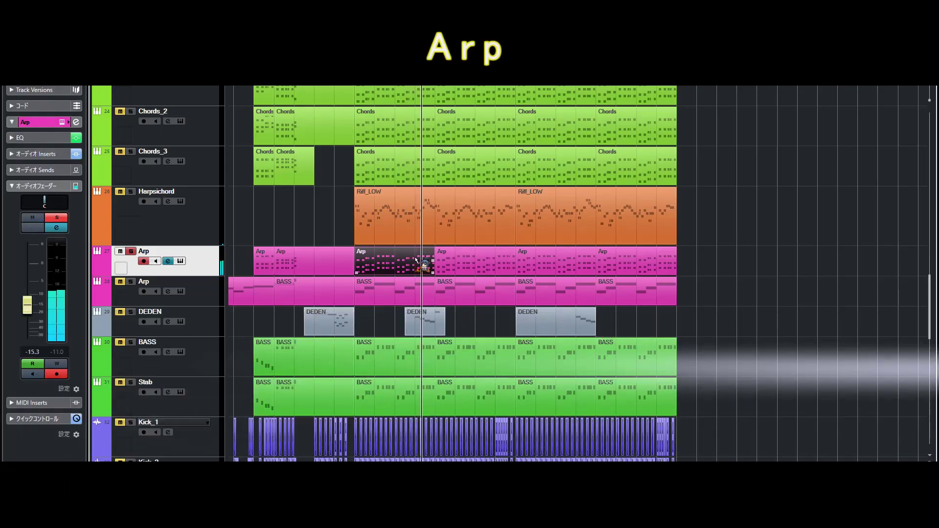
right_click(394, 260)
click(440, 266)
click(395, 262)
click(395, 262)
click(395, 262)
alt+click(393, 296)
key(1)
Open the glued Arp part in the note editor and examine its notes around bar 343 in an enlarged editor
double_click(406, 270)
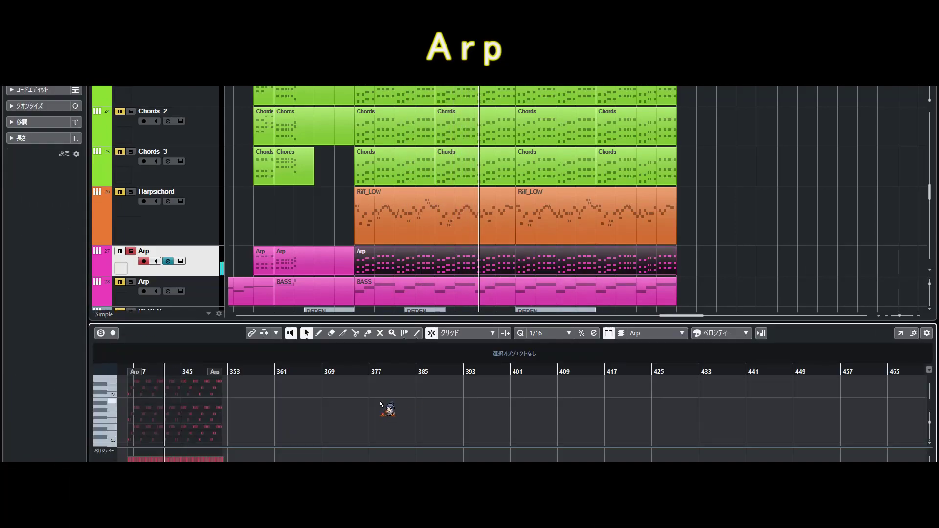
key(h)
key(h)
key(h)
key(h)
key(h)
key(h)
key(h)
key(h)
key(h)
key(h)
key(h)
key(h)
key(h)
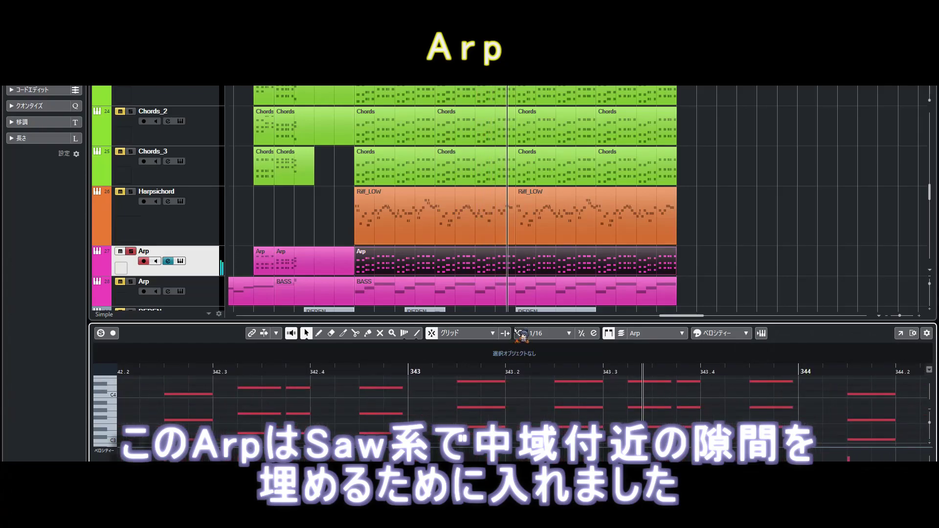
drag(515, 320, 515, 152)
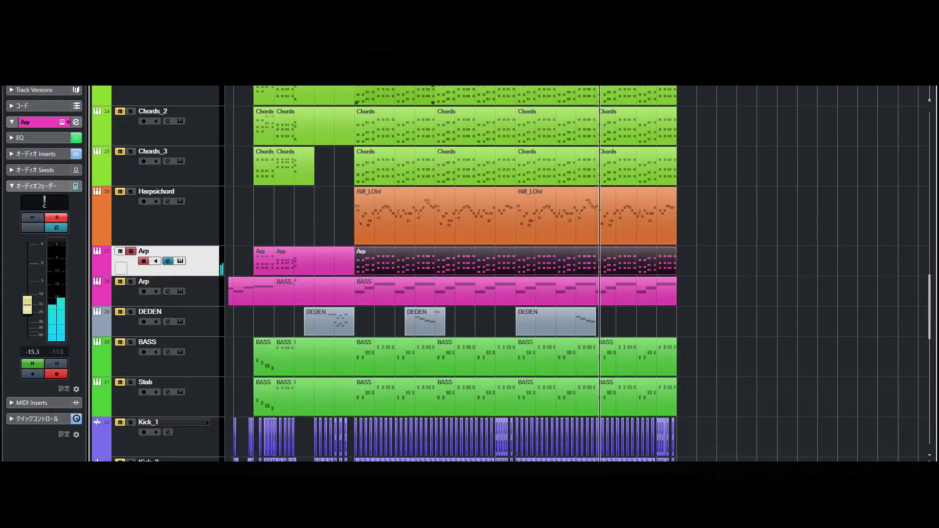
Switch the solo from the first Arp track to the second Arp track and play the section again from its start
key(KP_1)
click(130, 282)
click(131, 252)
click(303, 235)
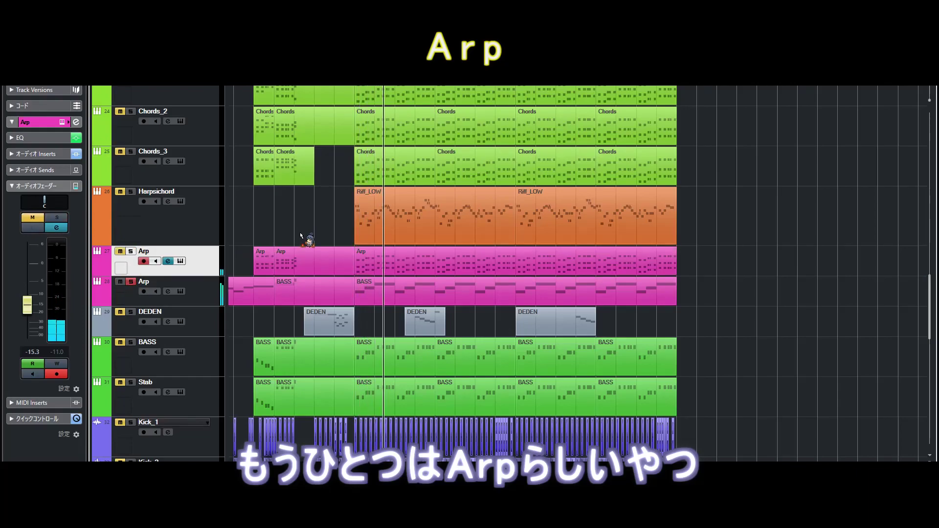
Select the second Arp track, audition it with the first Arp track, and select the soloed DEDEN orchestra-hit track
click(195, 297)
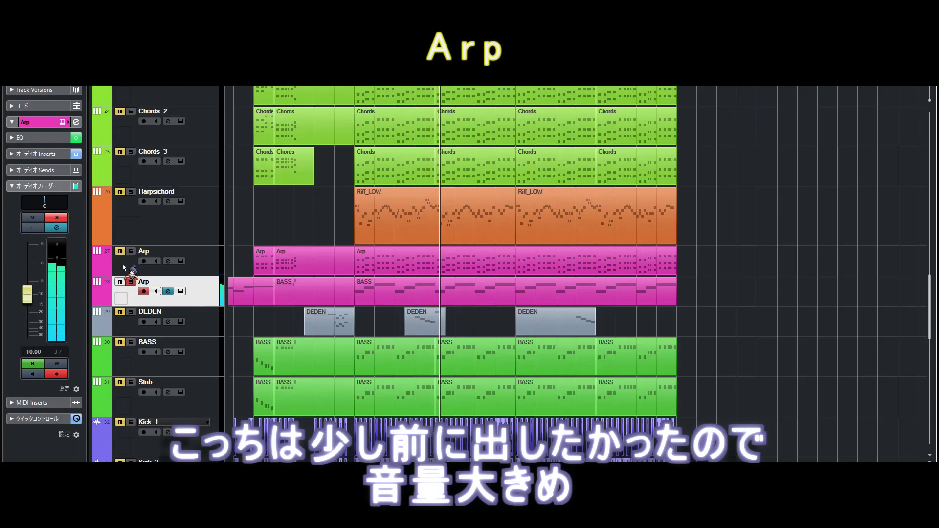
click(131, 251)
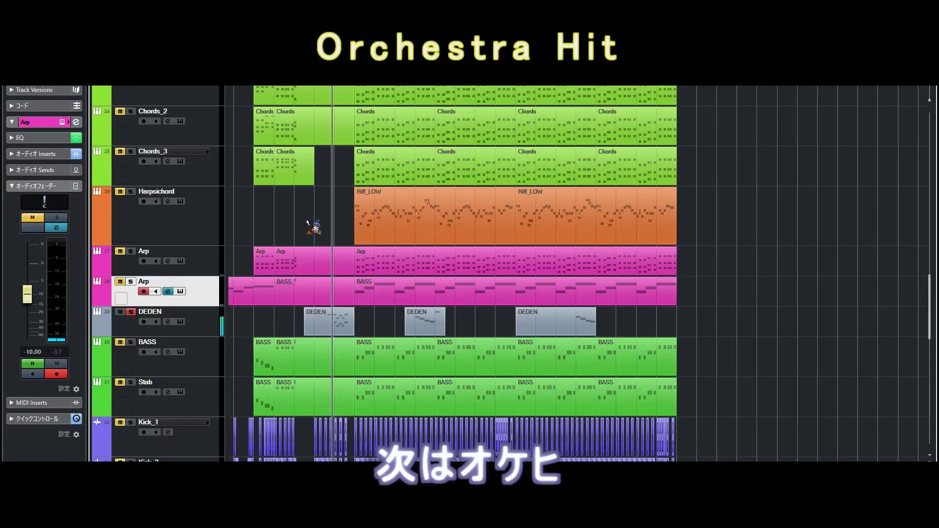
click(215, 325)
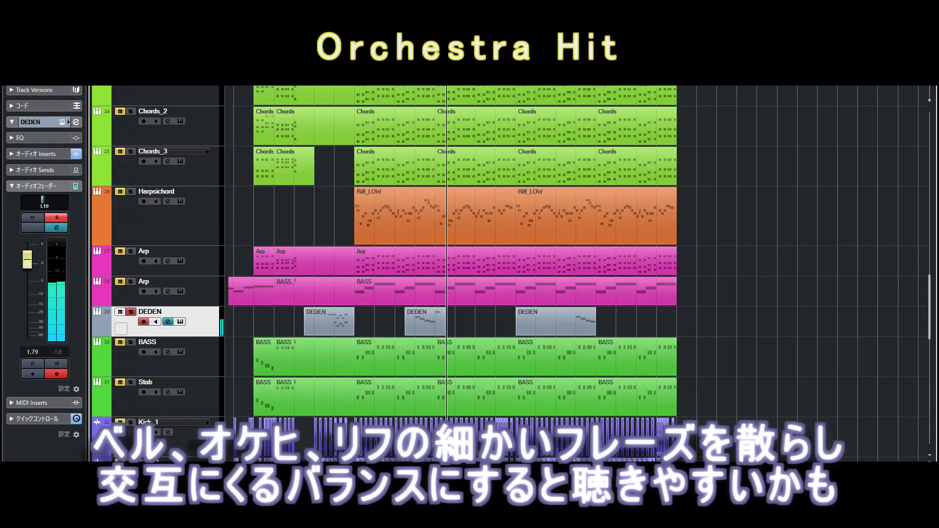
Select the soloed BASS track and open its main-section part in the note editor
drag(392, 218, 433, 170)
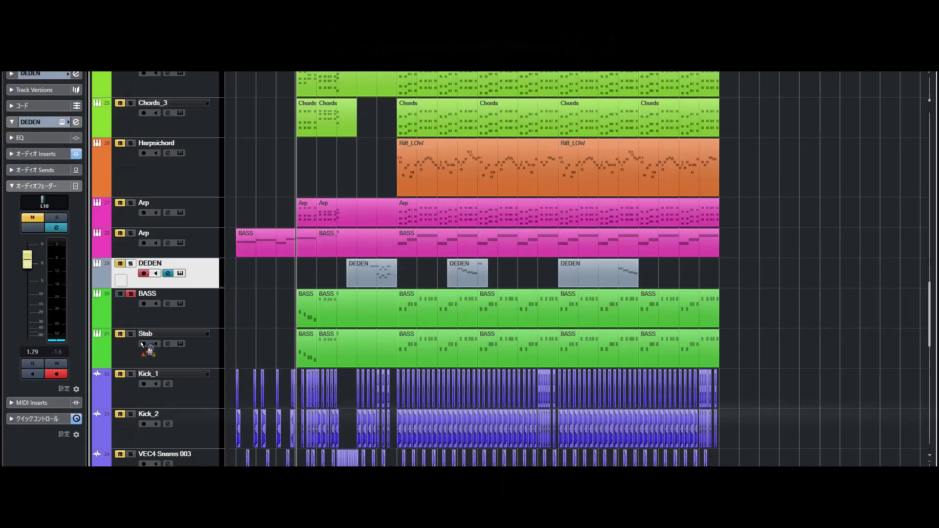
click(218, 314)
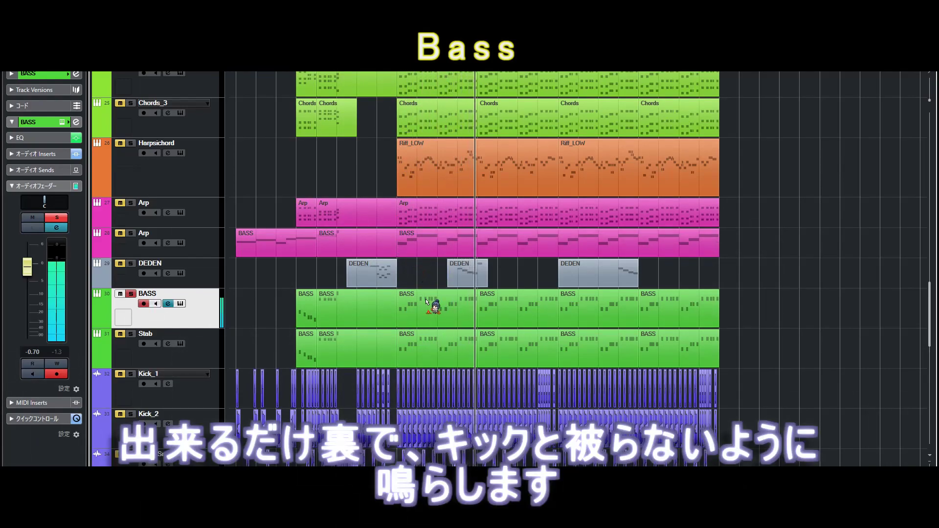
double_click(482, 317)
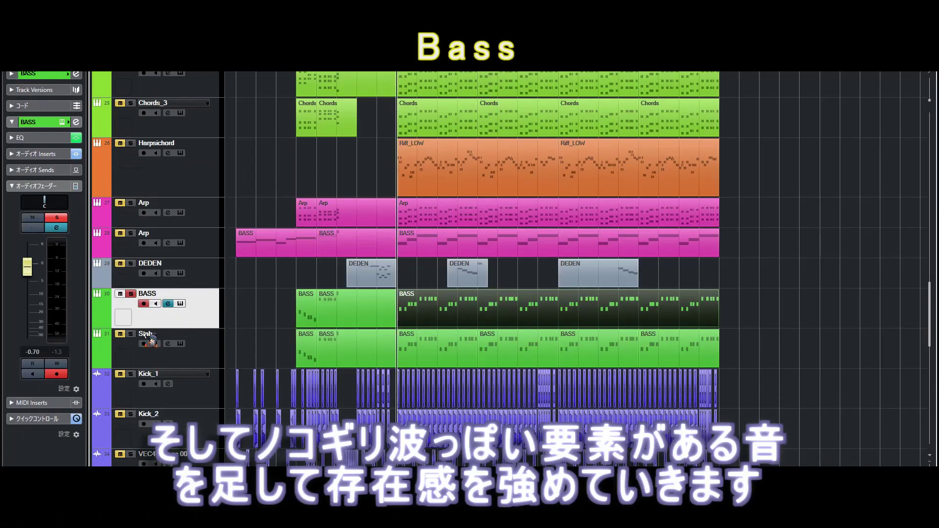
Audition the Stab track layered with BASS, on its own, and together with BASS again
click(130, 334)
key(space)
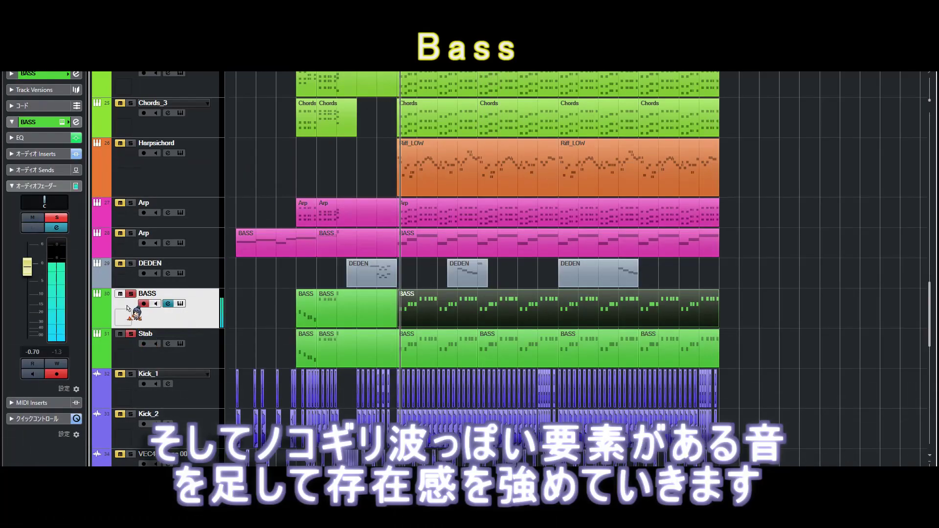
click(130, 294)
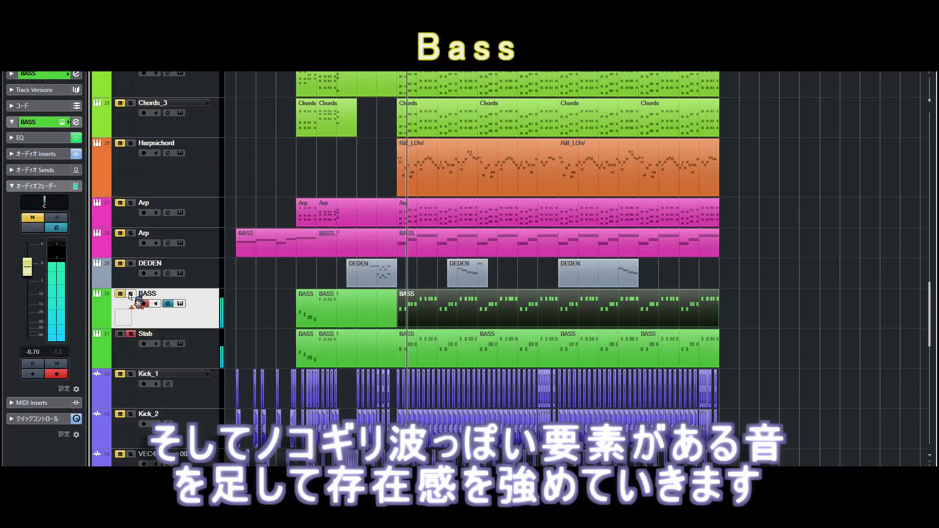
click(204, 354)
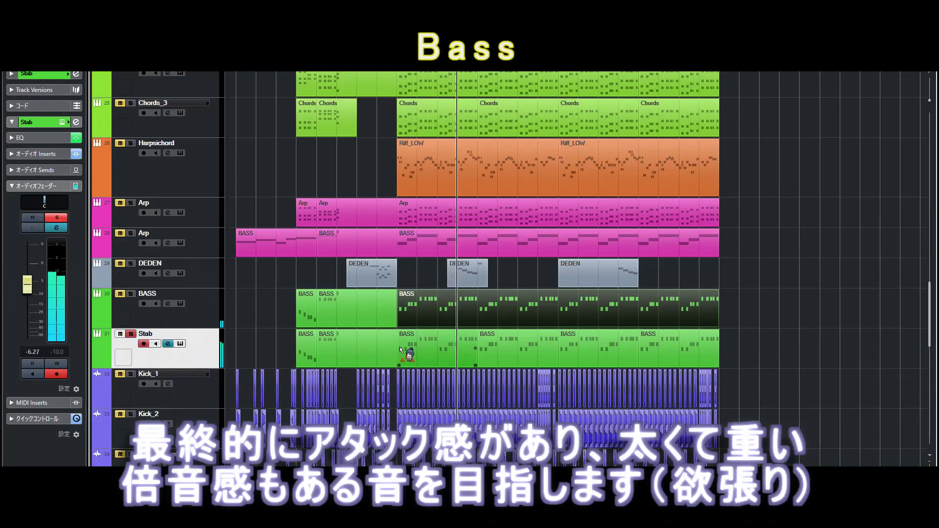
click(131, 294)
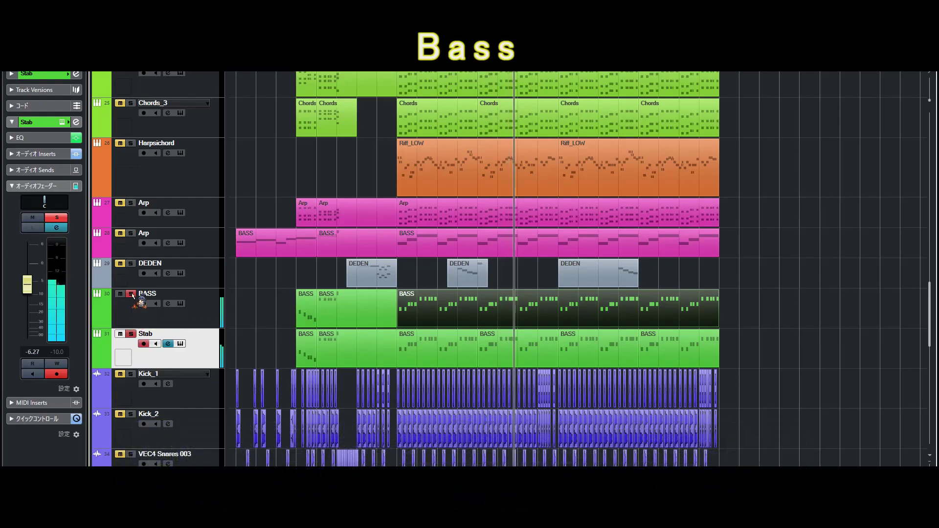
click(259, 335)
Select the soloed Kick_1 track, audition Kick_2 without it, and bring Kick_1 back into the solo
scroll(283, 234, down, 3)
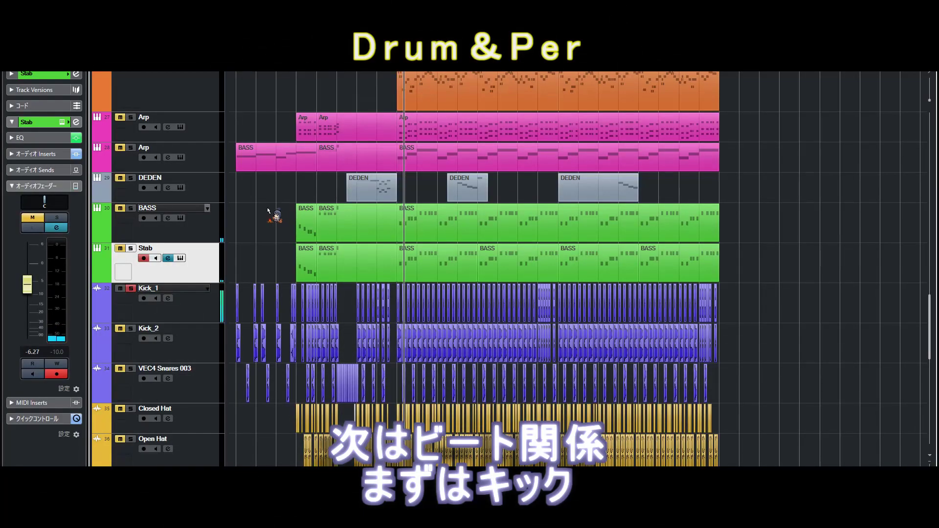
click(209, 310)
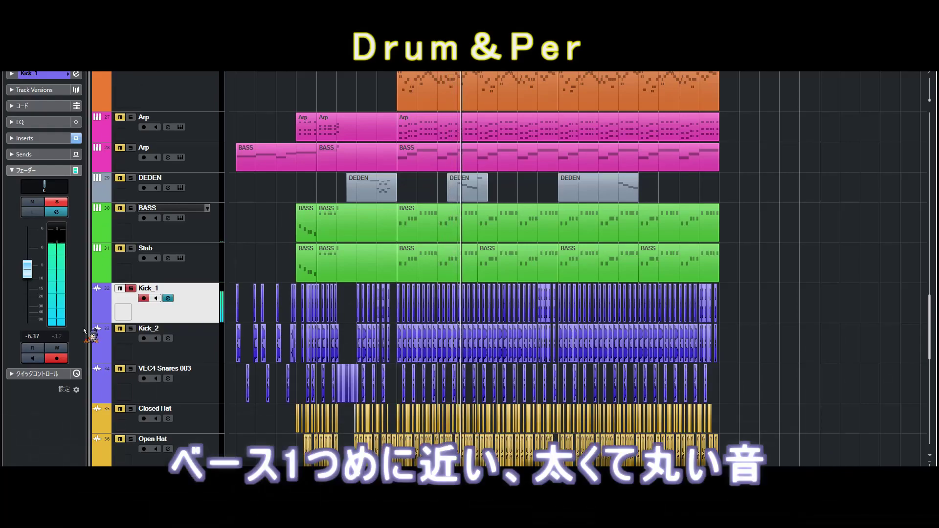
click(131, 288)
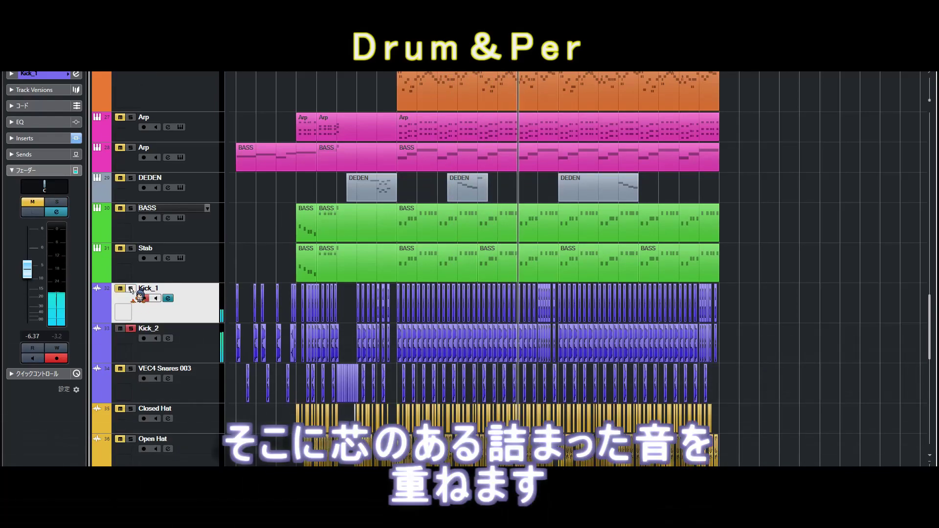
click(131, 289)
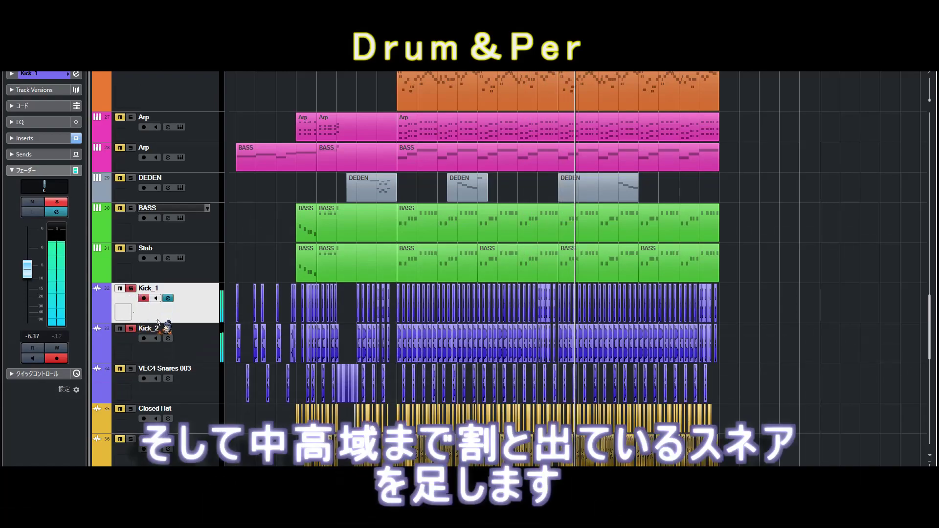
Take Kick_2 and Kick_1 out of solo to leave VEC4 Snares 003 playing alone
click(131, 328)
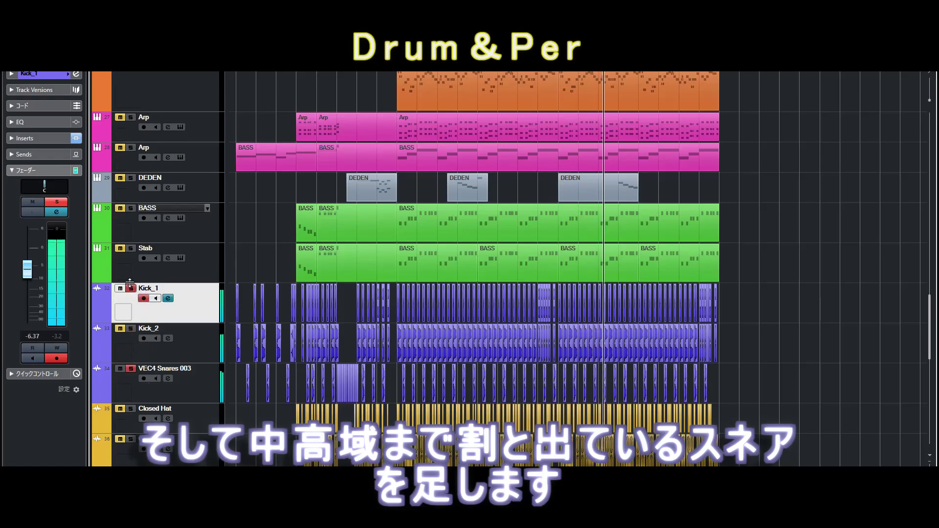
click(131, 280)
click(131, 288)
Switch the solo from VEC4 Snares 003 to Closed Hat, then solo and select Open Hat alongside it
scroll(318, 215, down, 3)
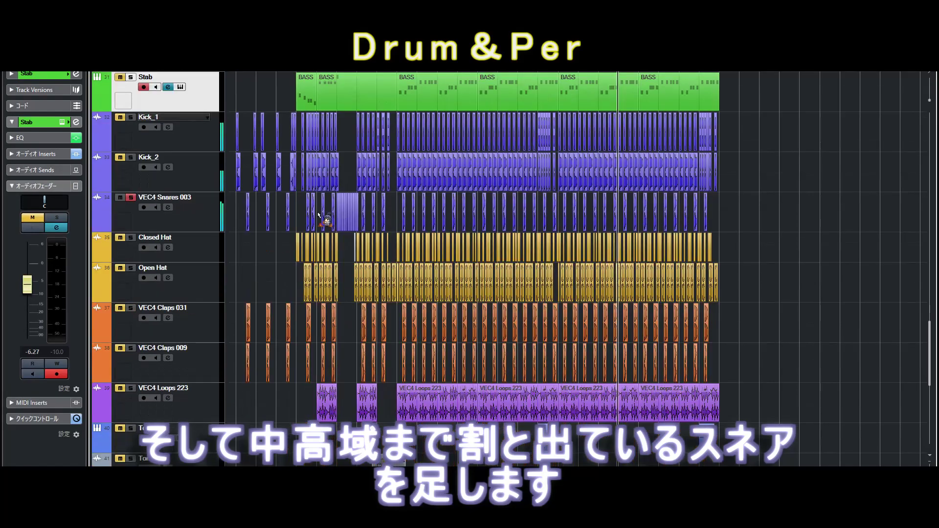
click(136, 230)
click(131, 238)
click(130, 197)
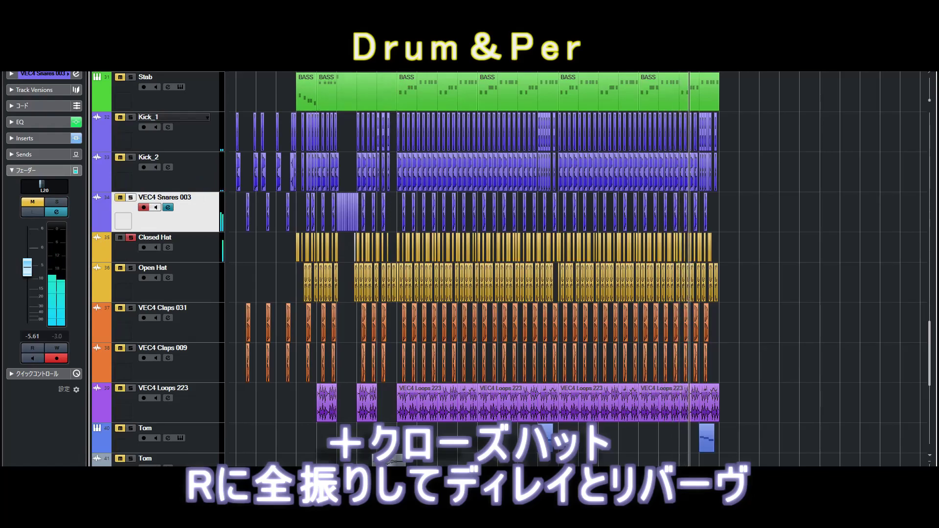
click(130, 267)
click(131, 292)
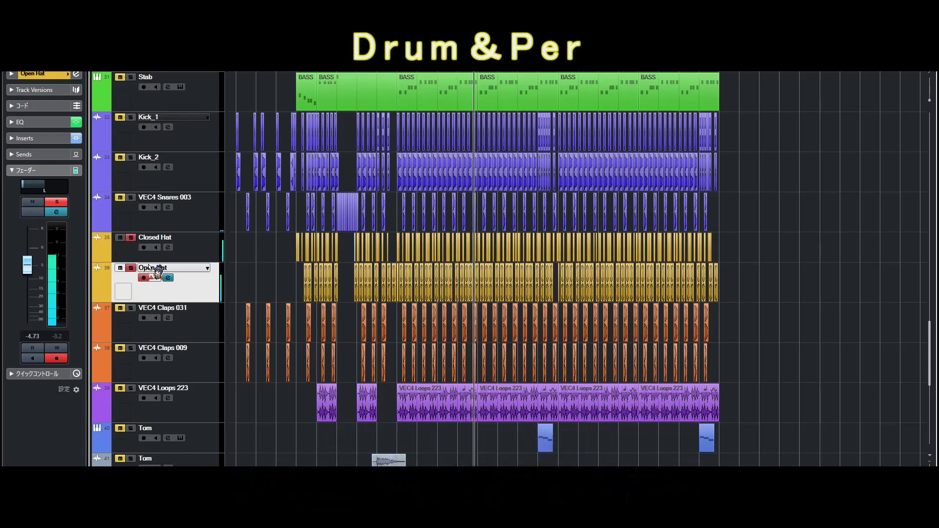
Replace the soloed hats with VEC4 Claps 031, and audition VEC4 Claps 009 as a second clap layer
click(131, 309)
click(130, 268)
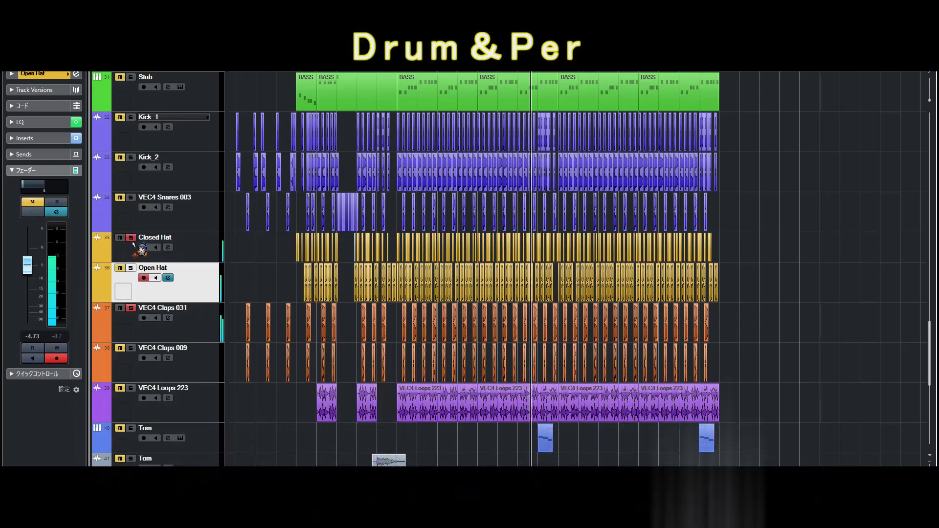
click(130, 238)
ctrl+click(131, 348)
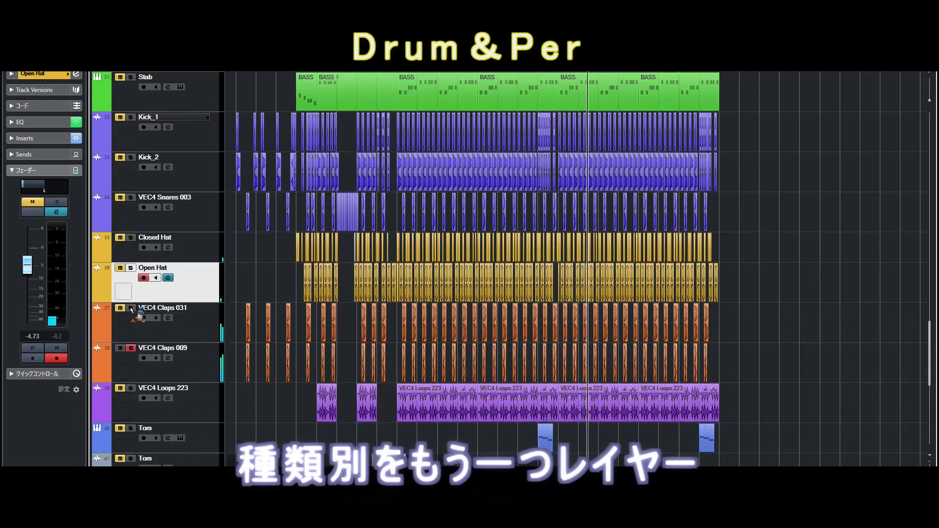
click(126, 369)
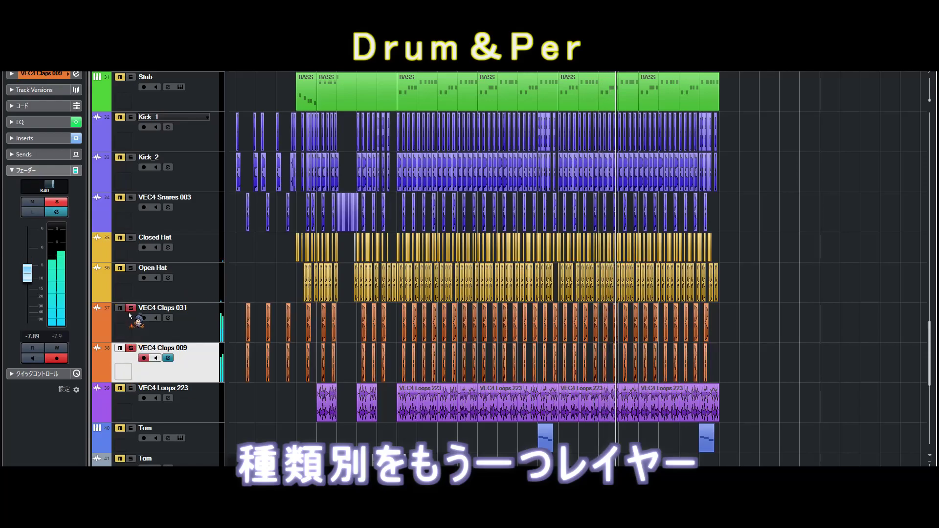
Solo VEC4 Loops 223 and take both VEC4 Claps tracks out of solo
click(130, 387)
click(131, 347)
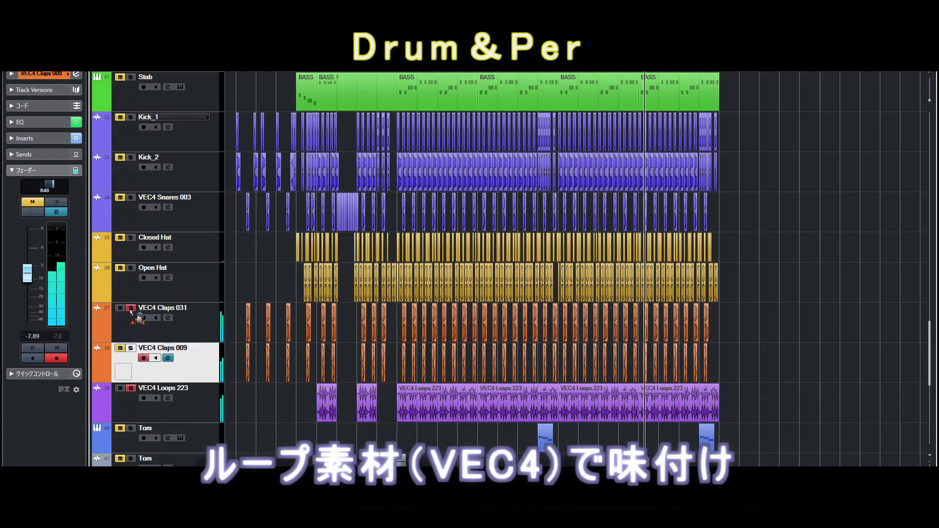
click(130, 309)
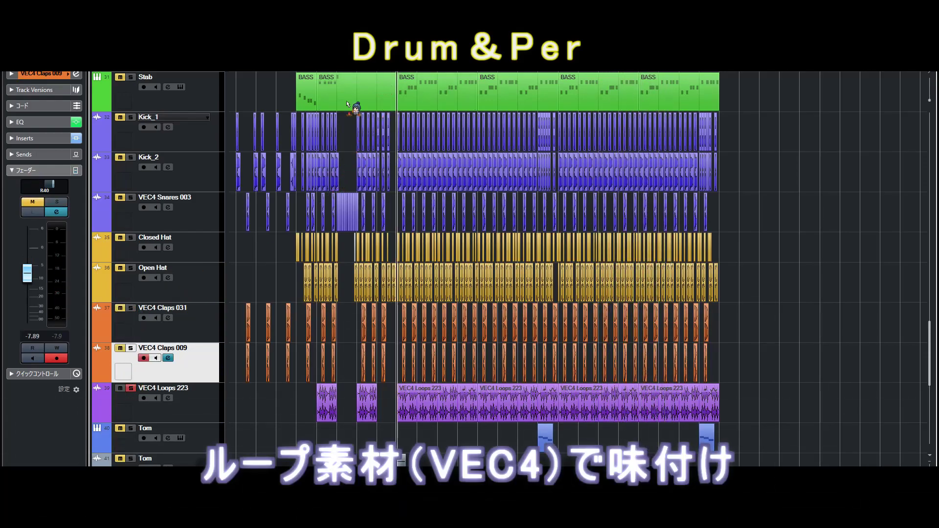
Solo the effects tracks from the audio Tom and crashes down to FX Metal4, and look through their clips
scroll(157, 294, down, 3)
ctrl+click(130, 342)
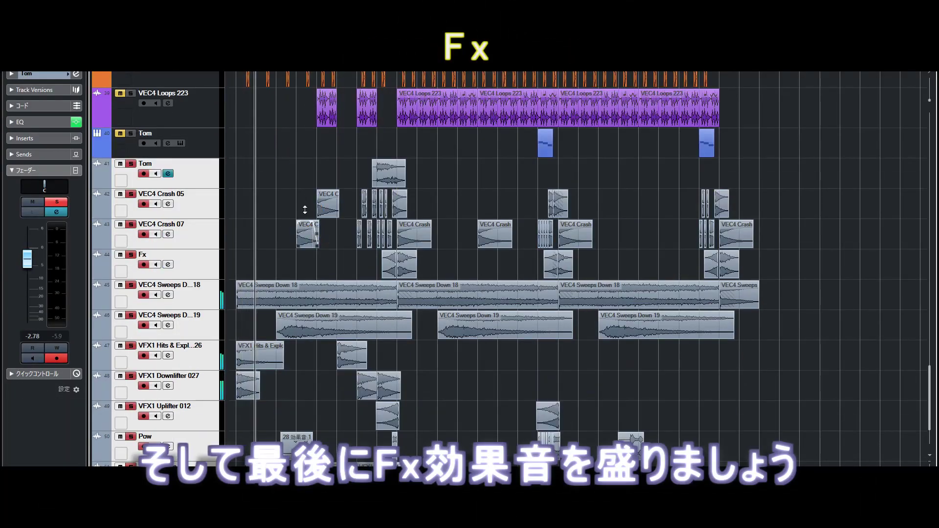
scroll(307, 206, down, 3)
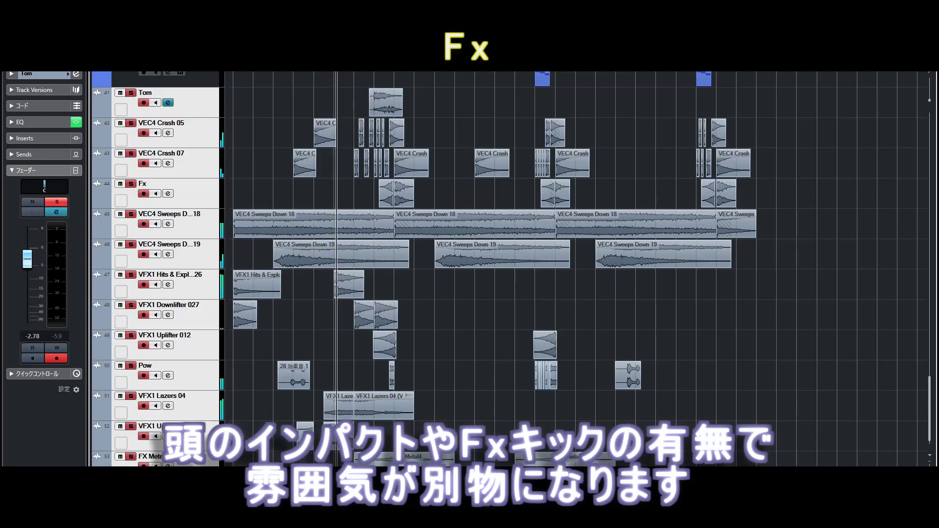
drag(513, 123, 457, 120)
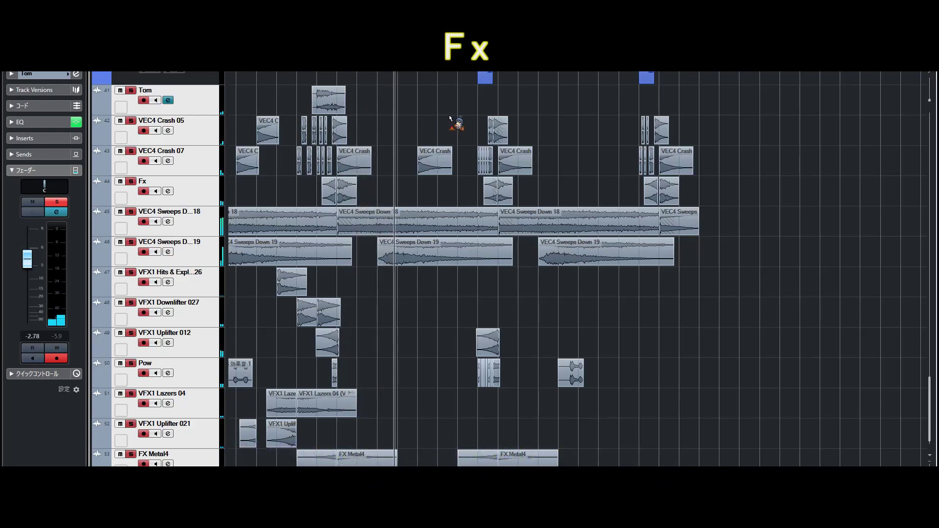
scroll(413, 132, right, 1)
scroll(413, 132, up, 1)
scroll(401, 133, right, 3)
scroll(391, 134, up, 1)
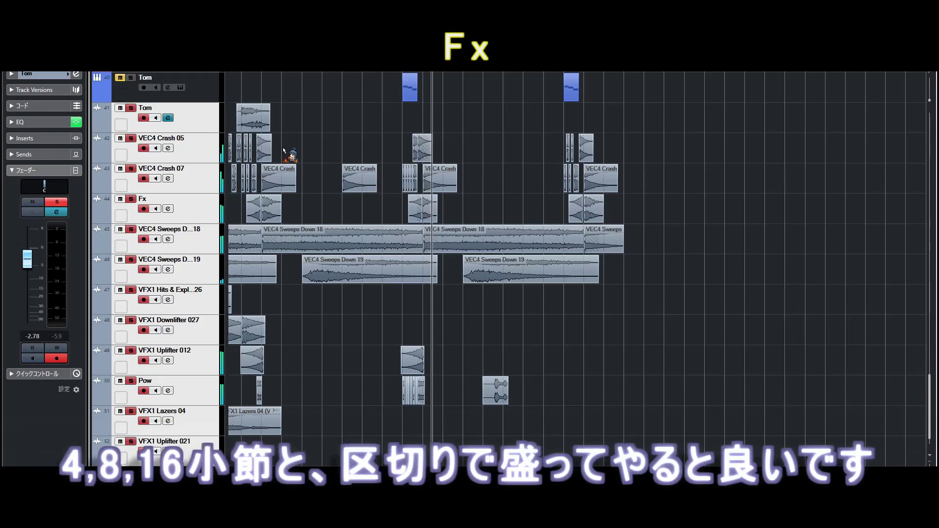
Select only the audio Tom track, and add the MIDI Tom, VEC4 Loops 223 and remaining drum tracks to the solo
click(214, 123)
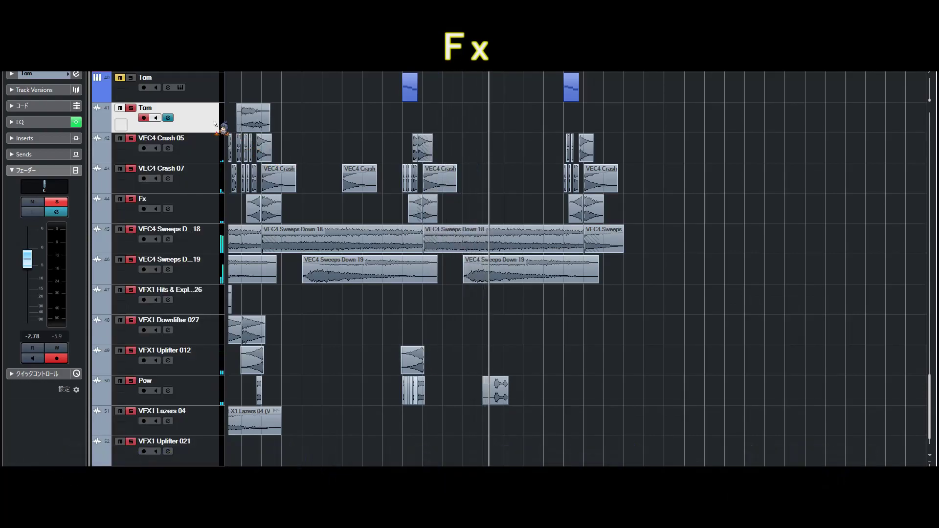
scroll(344, 174, up, 2)
scroll(352, 176, up, 1)
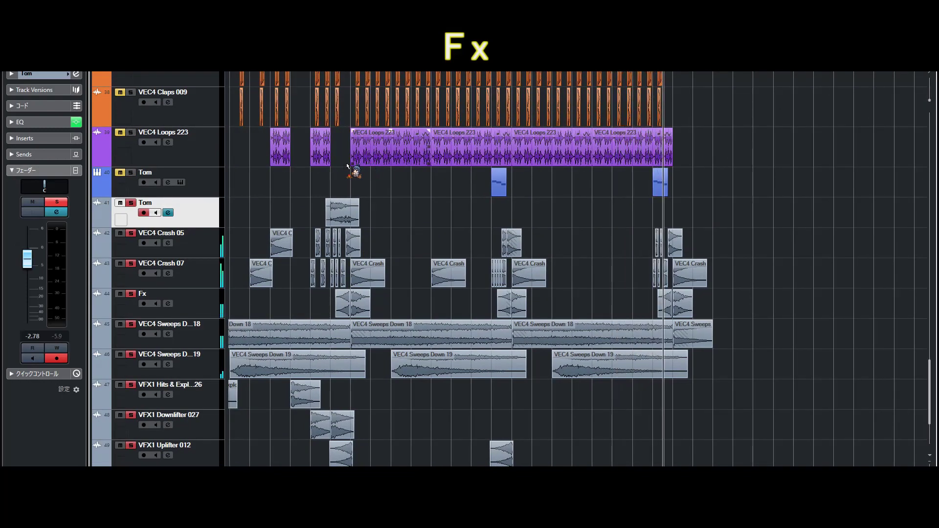
click(119, 172)
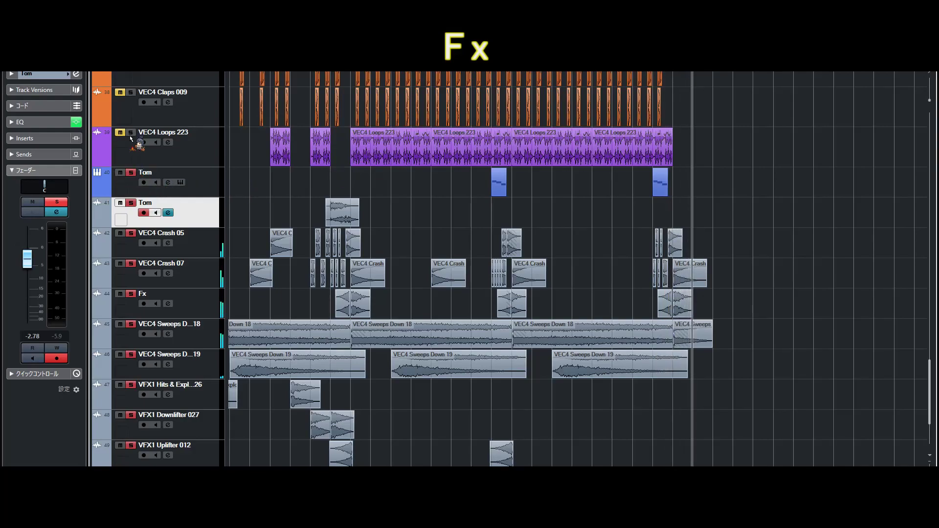
click(120, 132)
scroll(360, 185, up, 5)
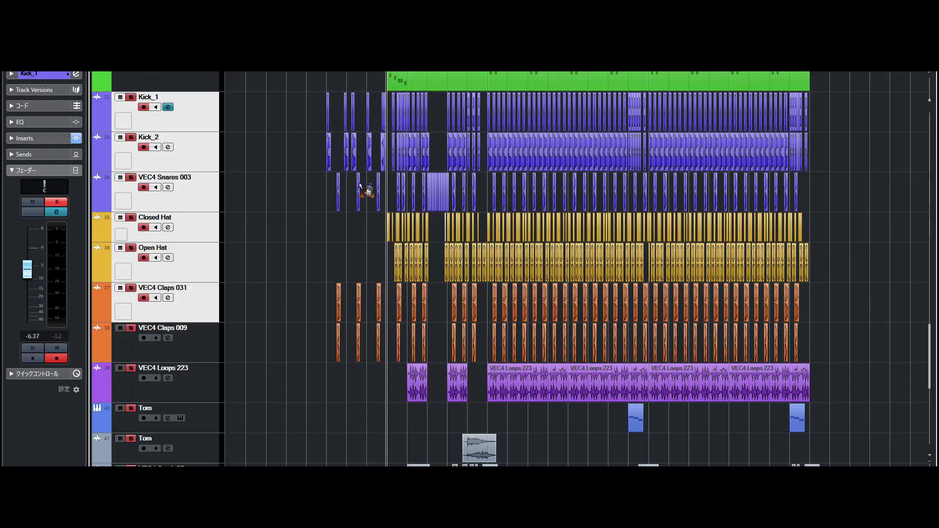
Play the soloed beat and FX tracks together, and select only the Kick_1 track
key(space)
scroll(360, 185, up, 4)
click(207, 286)
scroll(286, 229, down, 2)
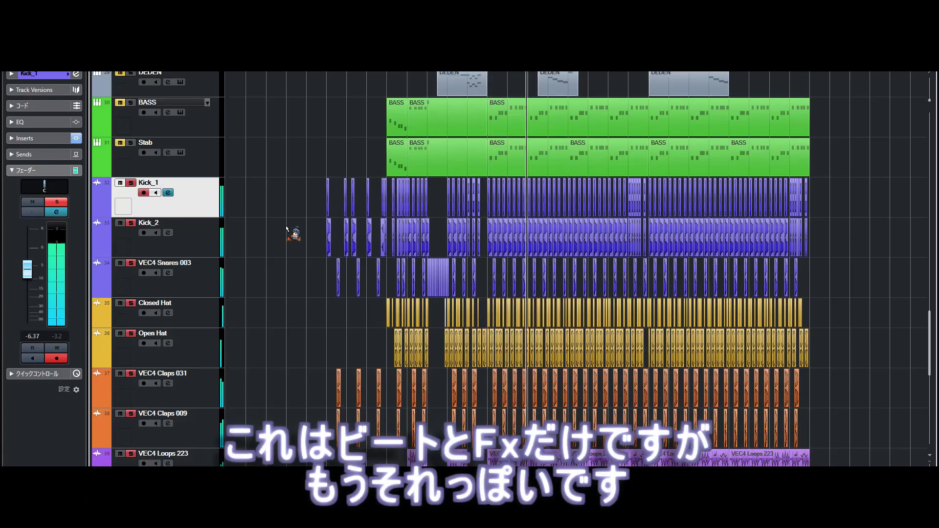
Add the Stab and BASS tracks to the soloed beat and FX tracks
drag(333, 298, 292, 253)
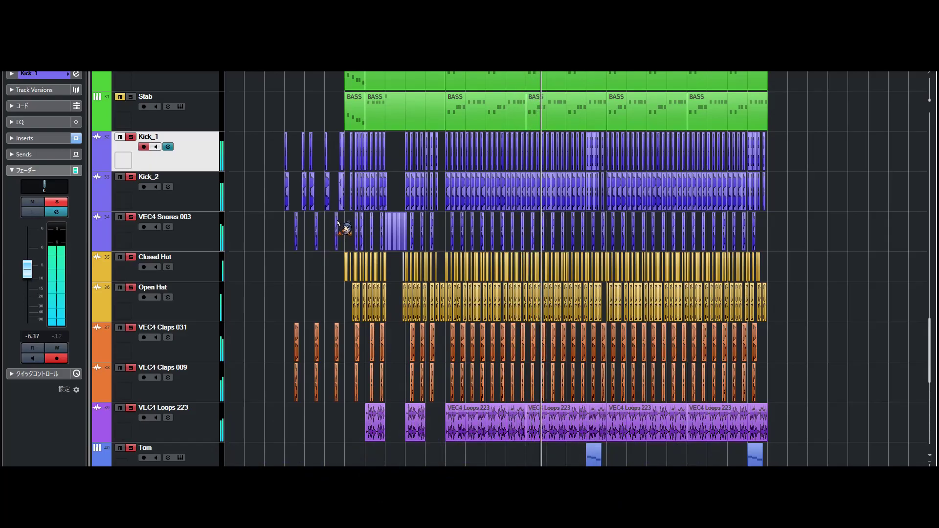
scroll(338, 221, up, 4)
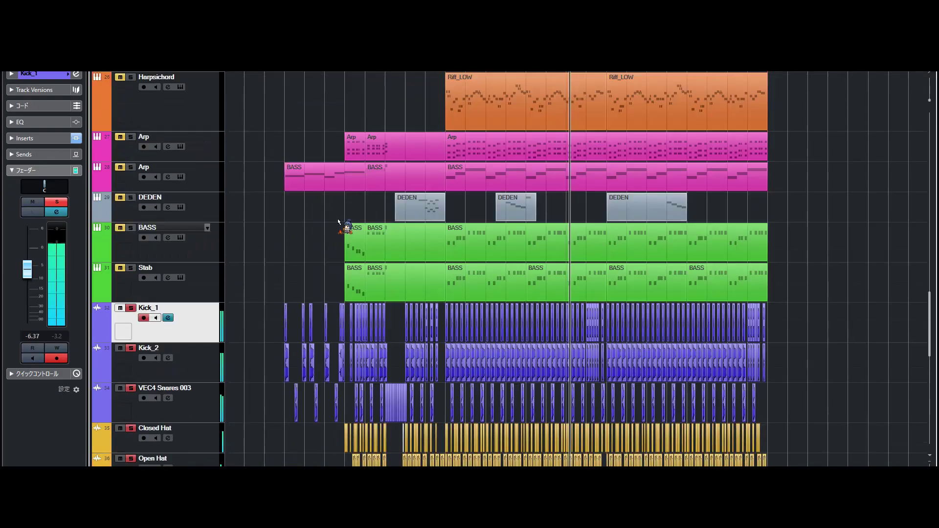
click(119, 267)
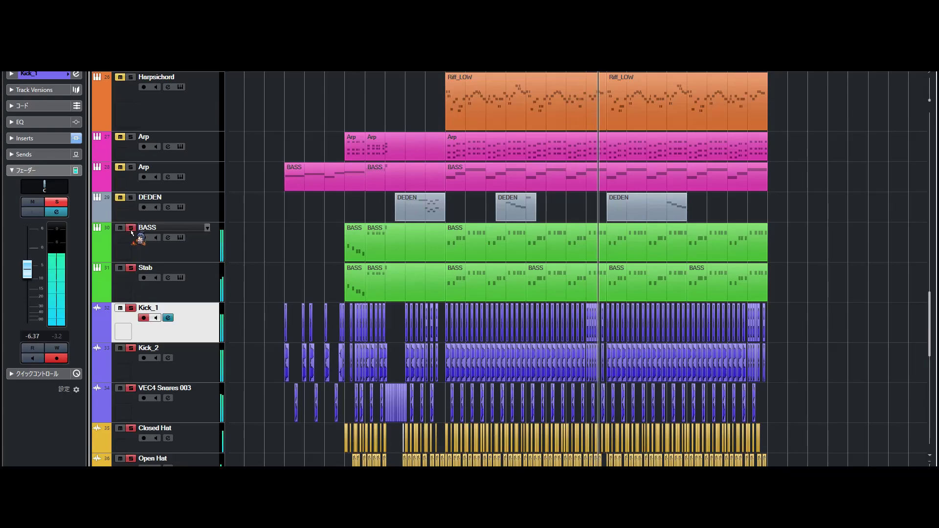
Add the DEDEN orchestra hit track and both Arp tracks to the soloed bass, beat and FX tracks
scroll(218, 228, up, 2)
scroll(274, 230, down, 2)
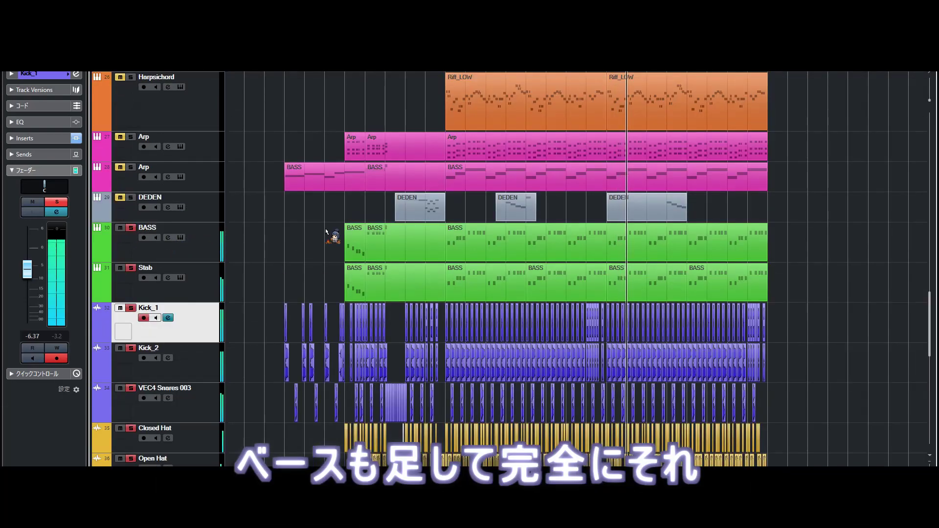
scroll(322, 236, up, 2)
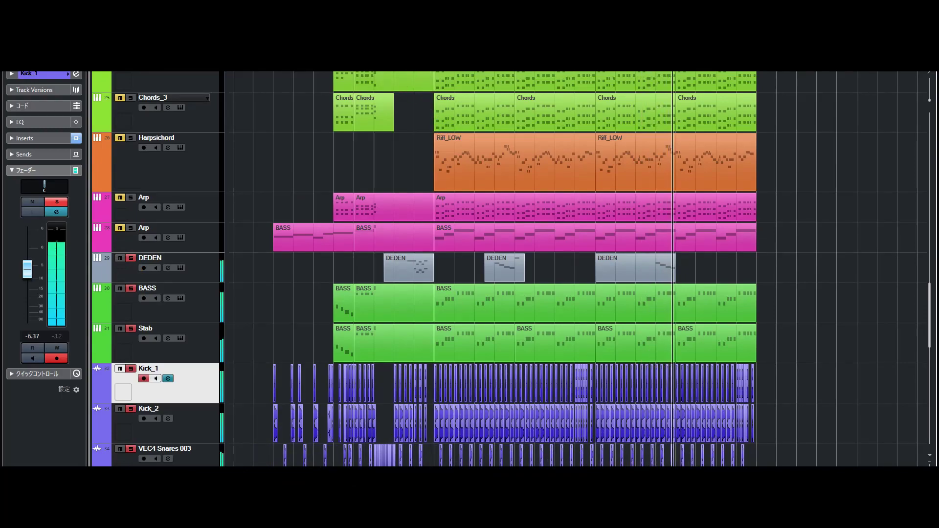
click(119, 228)
click(130, 228)
click(119, 198)
click(130, 198)
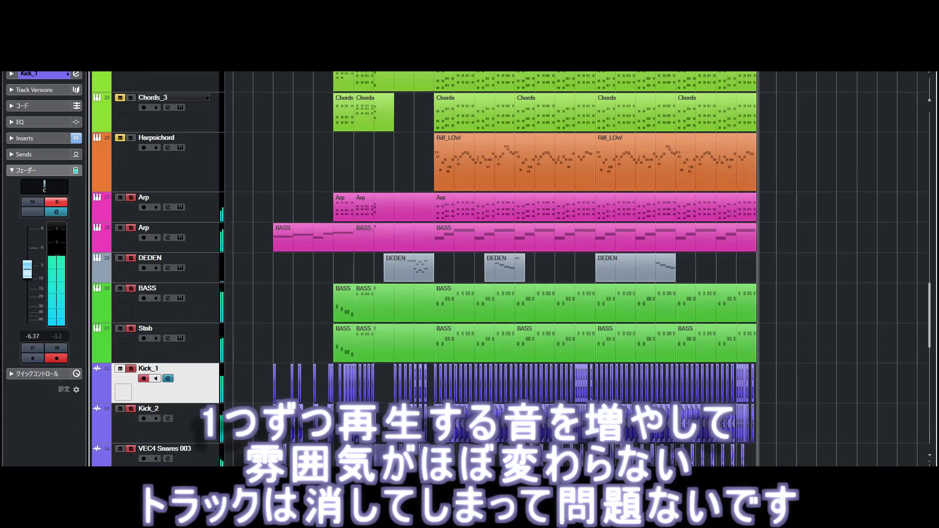
Unmute and solo the Harpsichord, Chords_3, Chords_2 and Chords tracks alongside the tracks already playing
click(120, 137)
click(130, 137)
scroll(345, 186, up, 5)
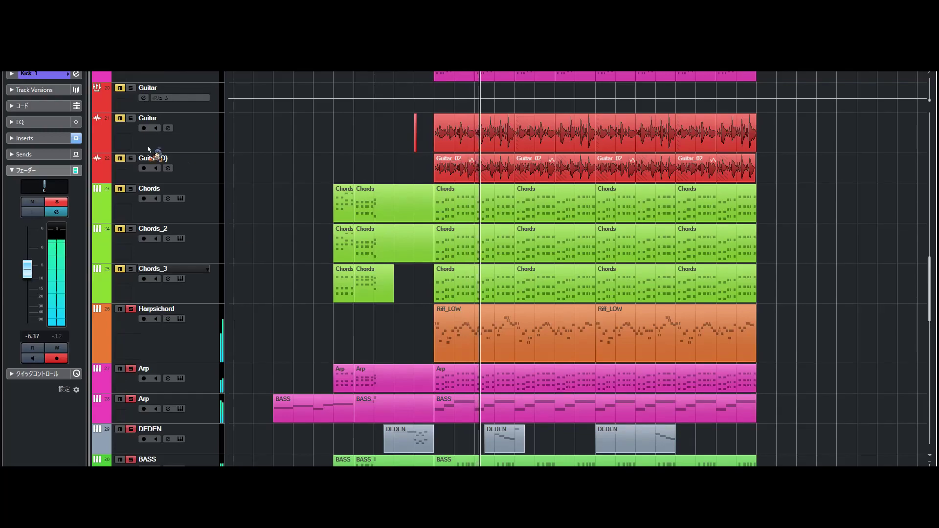
click(119, 268)
click(131, 268)
click(131, 228)
click(120, 228)
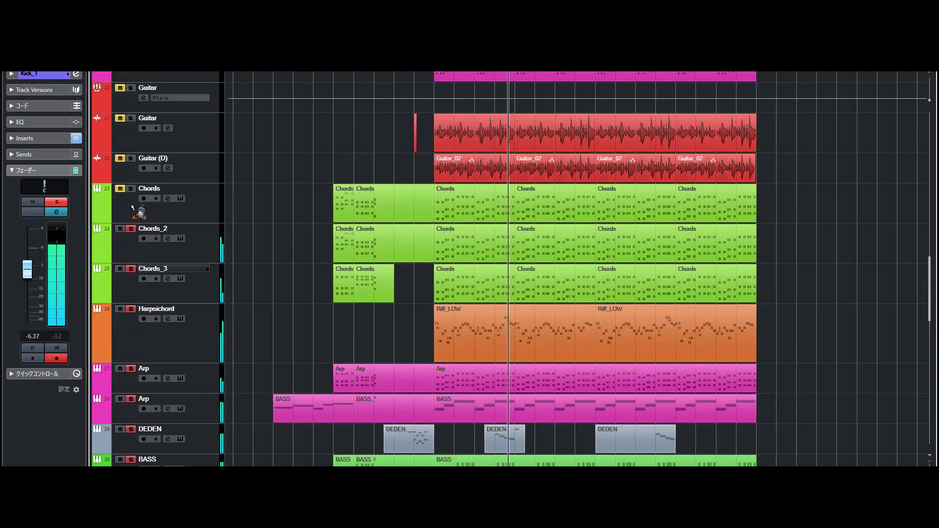
click(131, 188)
click(120, 189)
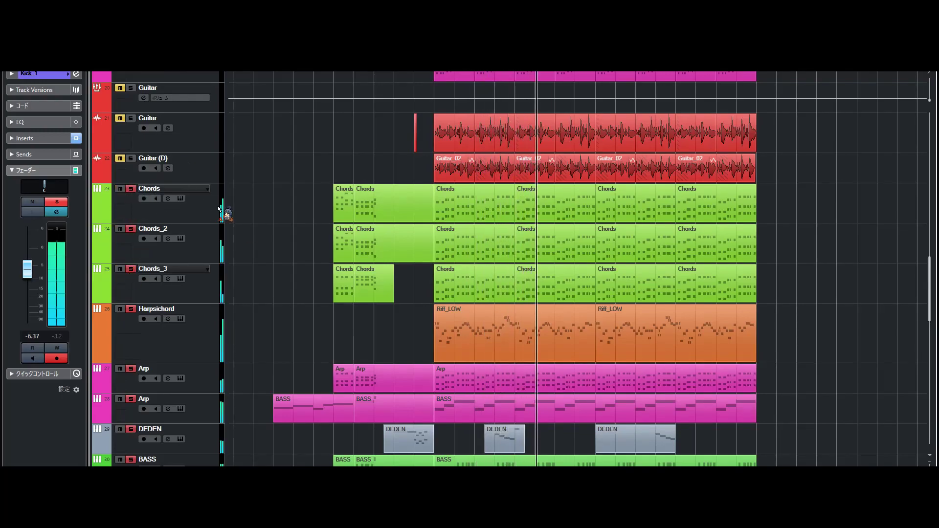
Bring the Guitar (D), both Guitar tracks and Pf_Backing into the soloed mix
scroll(297, 225, up, 4)
click(120, 329)
click(130, 329)
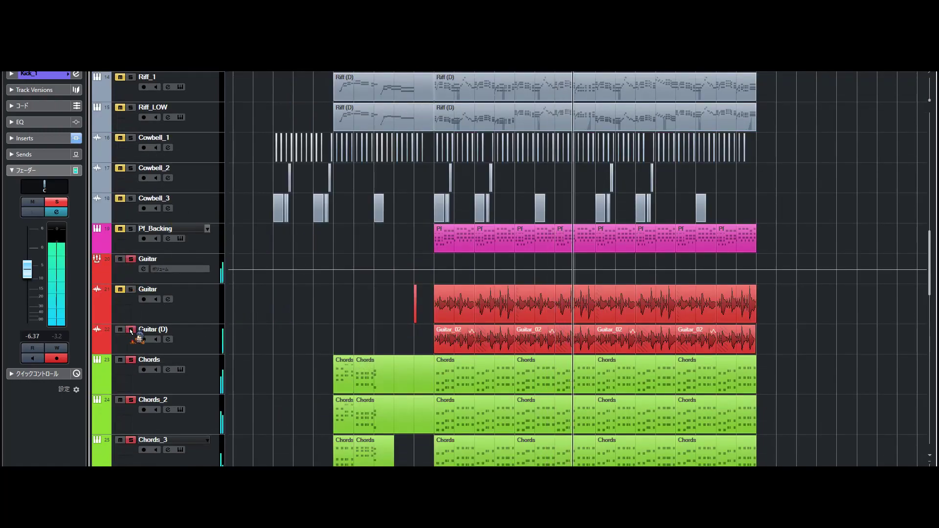
click(120, 289)
click(130, 290)
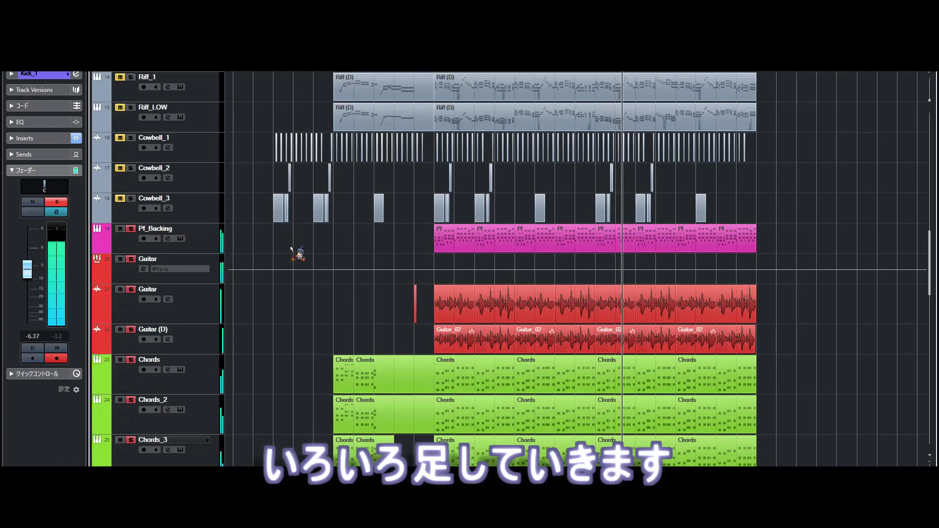
Unmute and solo Cowbell_3, Cowbell_2 and Cowbell_1, and select only the Cowbell_1 track
scroll(280, 284, up, 3)
click(120, 248)
click(131, 247)
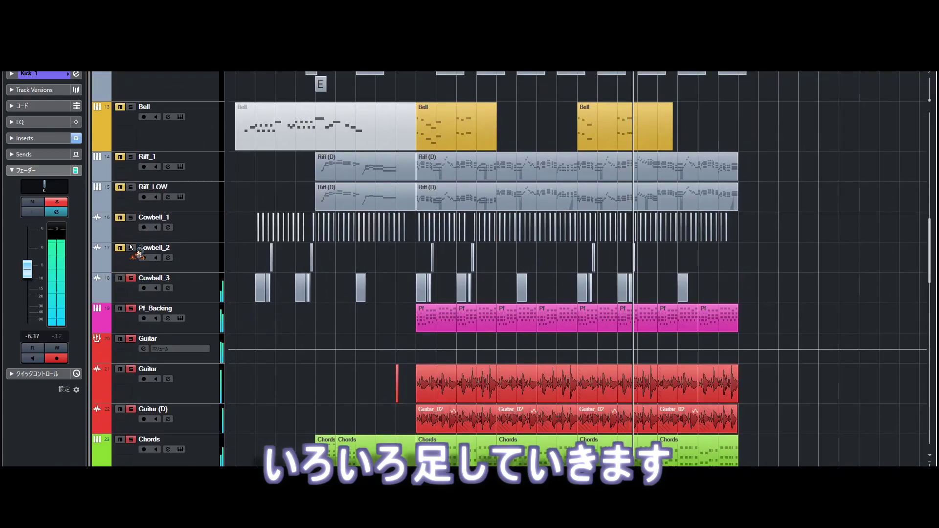
click(120, 217)
click(130, 217)
click(138, 235)
Complete the layered mix by unmuting and soloing the Bell, Riff_LOW and Riff_1 tracks
scroll(148, 189, up, 4)
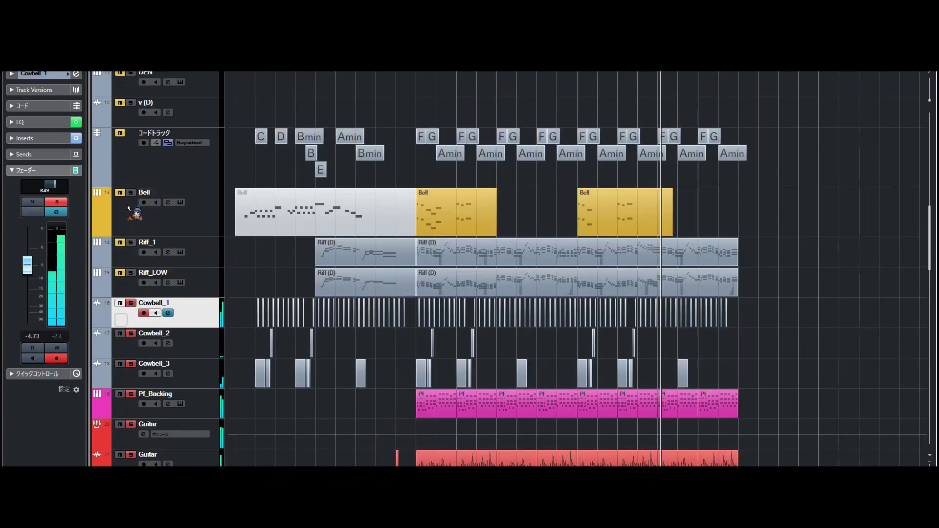
scroll(148, 210, down, 2)
click(131, 220)
click(119, 220)
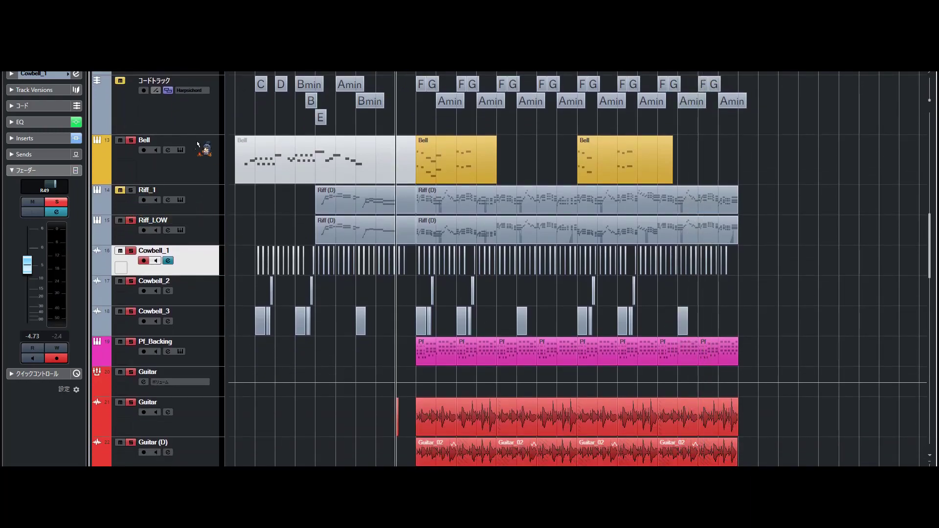
click(119, 190)
click(130, 190)
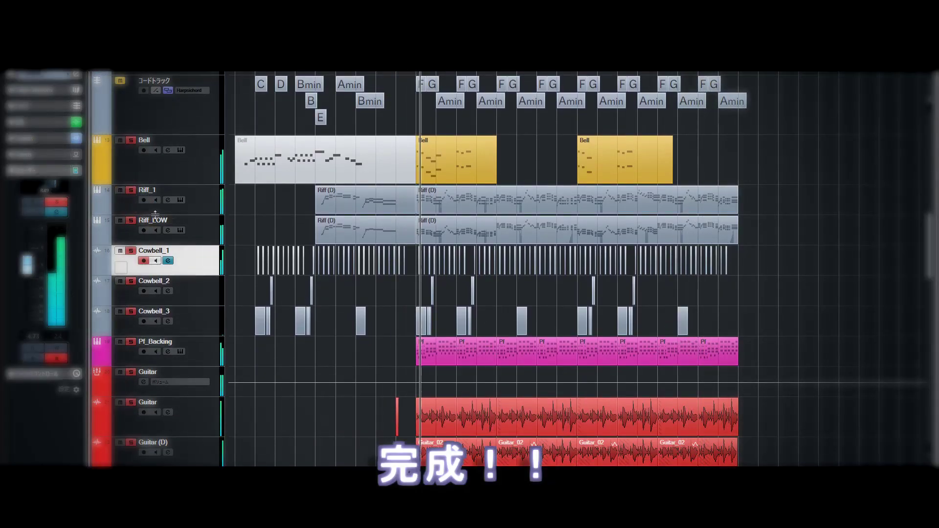